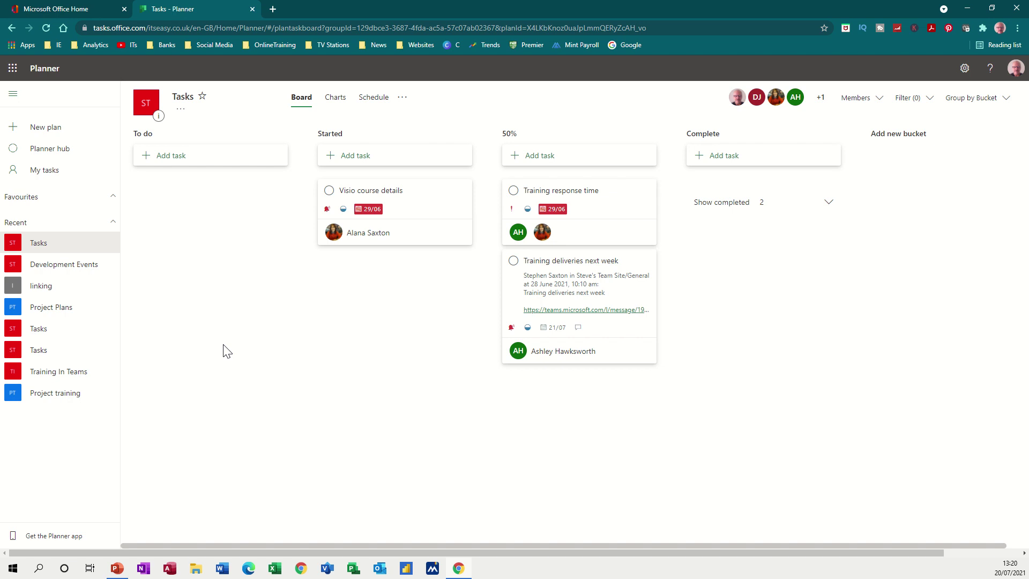
Open and close the Office apps list, then start and cancel a new plan
left_click(13, 74)
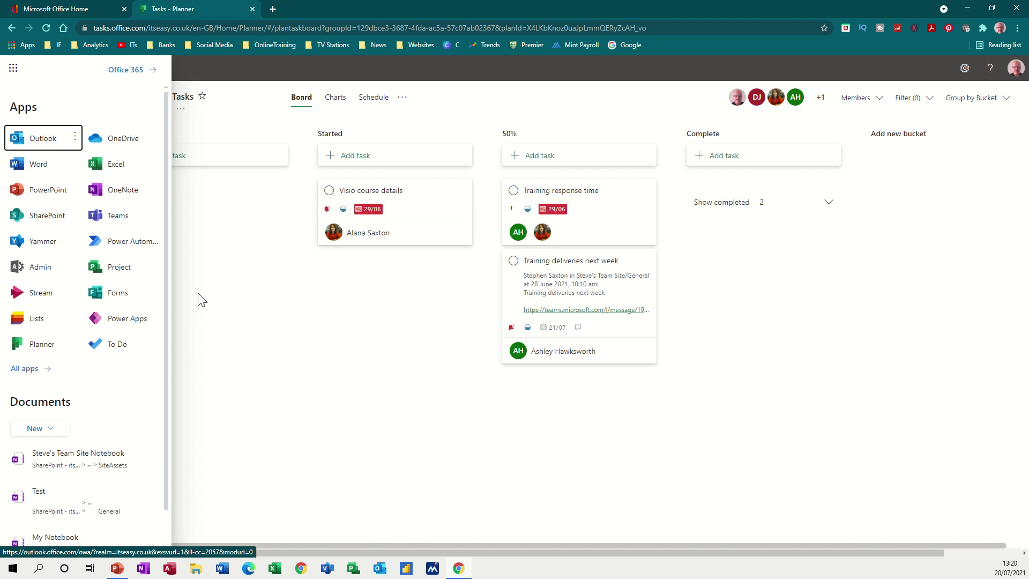
left_click(329, 372)
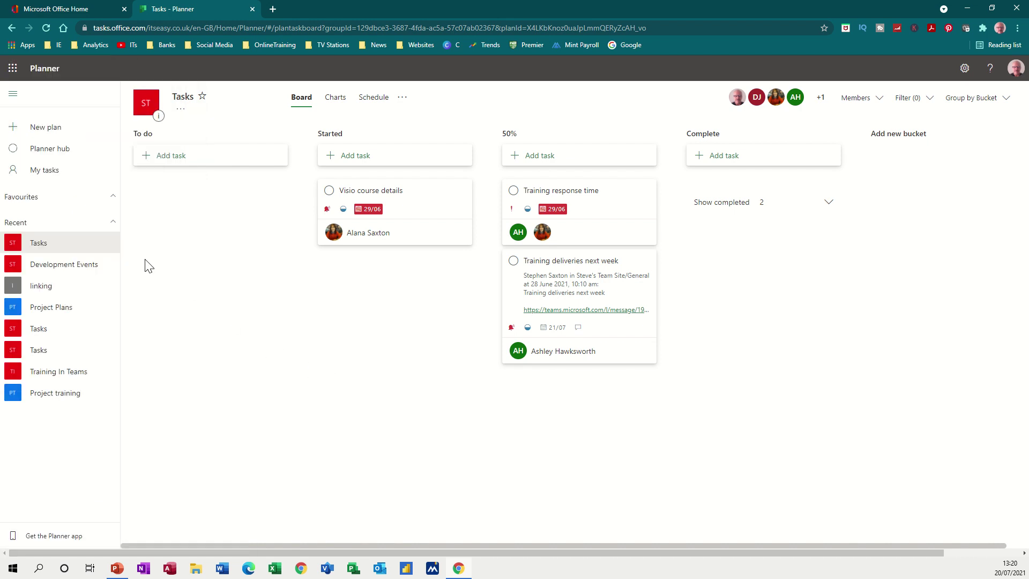
left_click(47, 133)
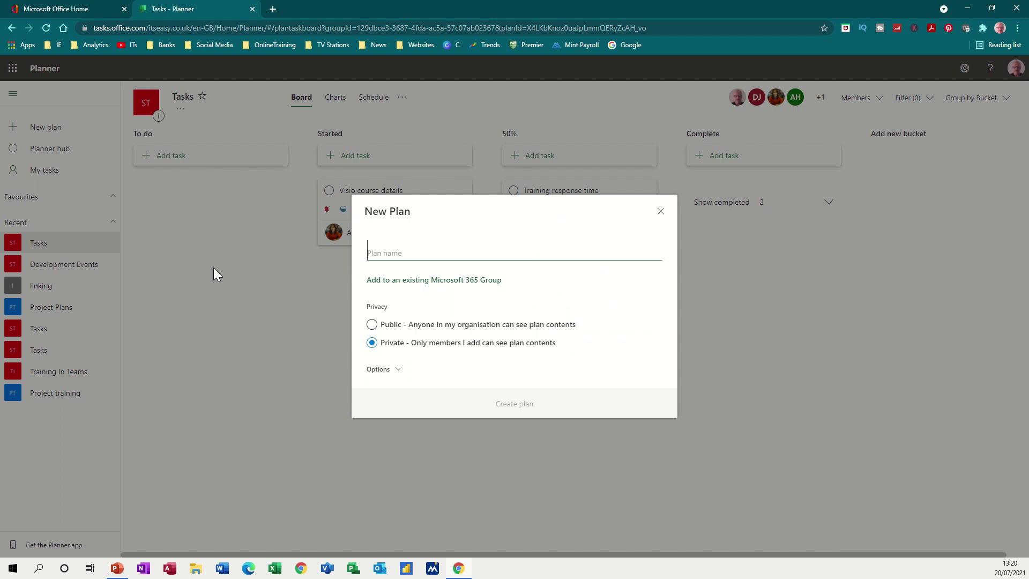
left_click(661, 212)
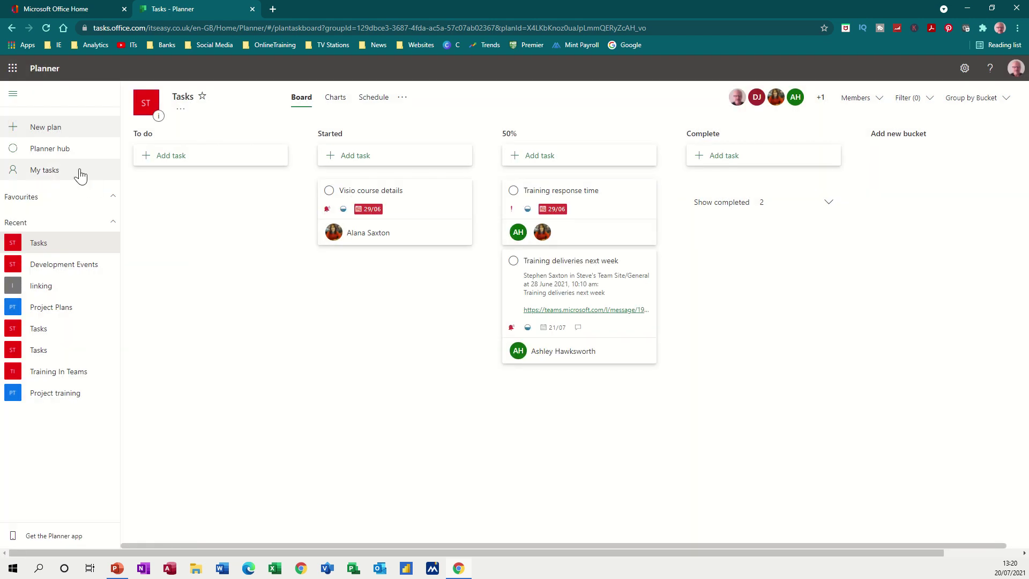
Check My tasks, then return to the Planner hub and its recent plans
left_click(44, 155)
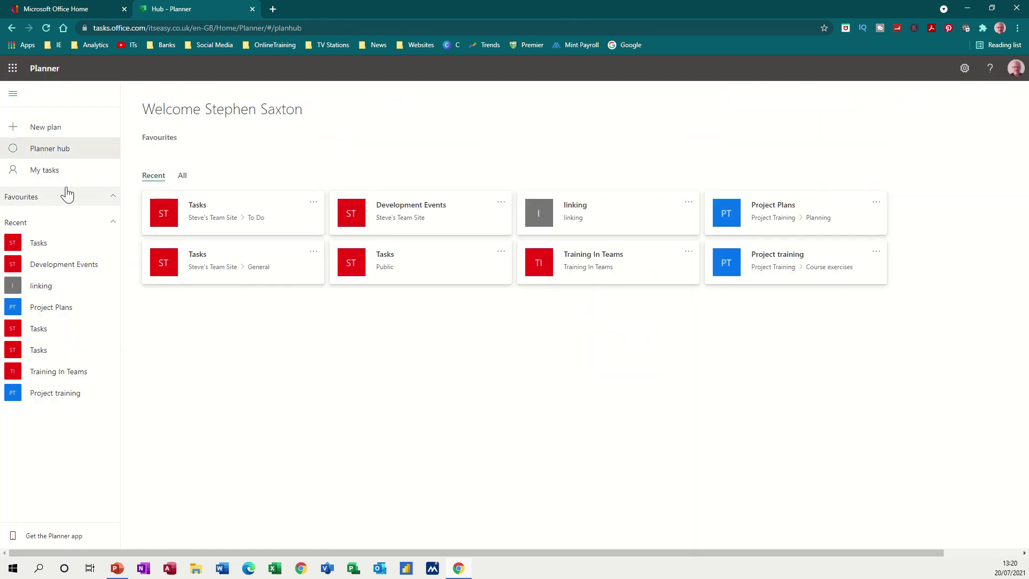
left_click(46, 180)
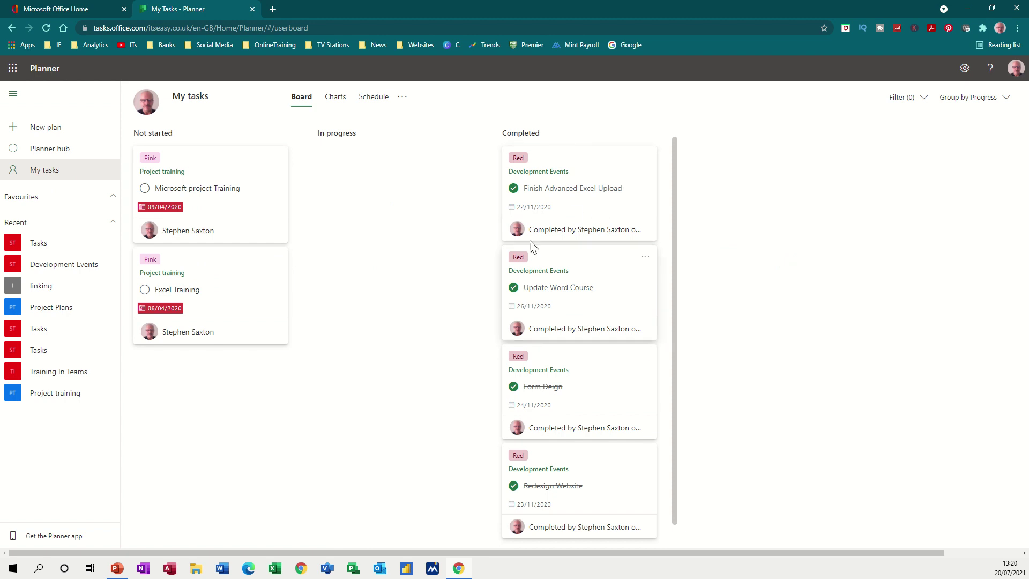
left_click(57, 154)
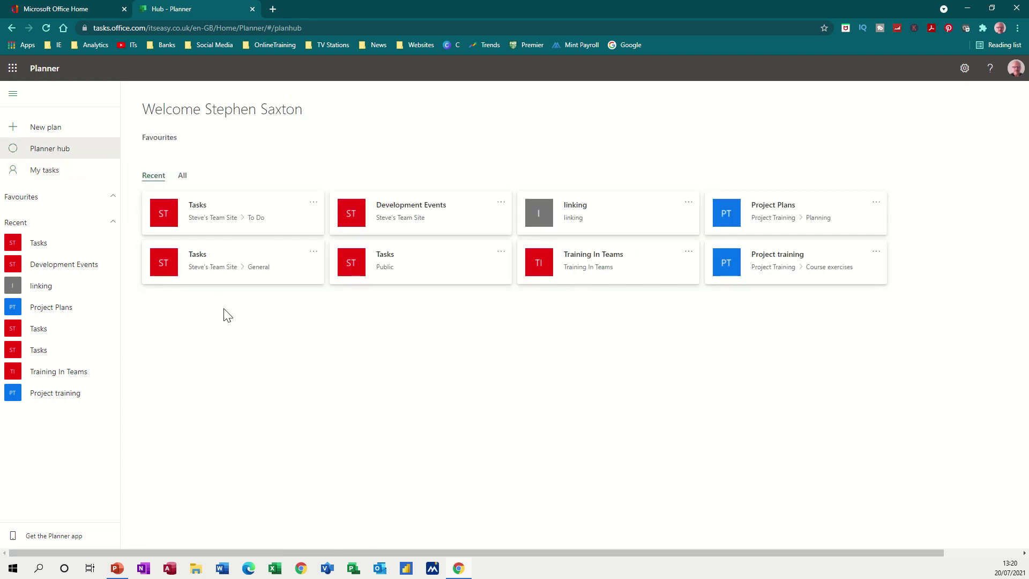
Open the Tasks plan board and look at the To do bucket options and Complete's finished tasks
left_click(237, 222)
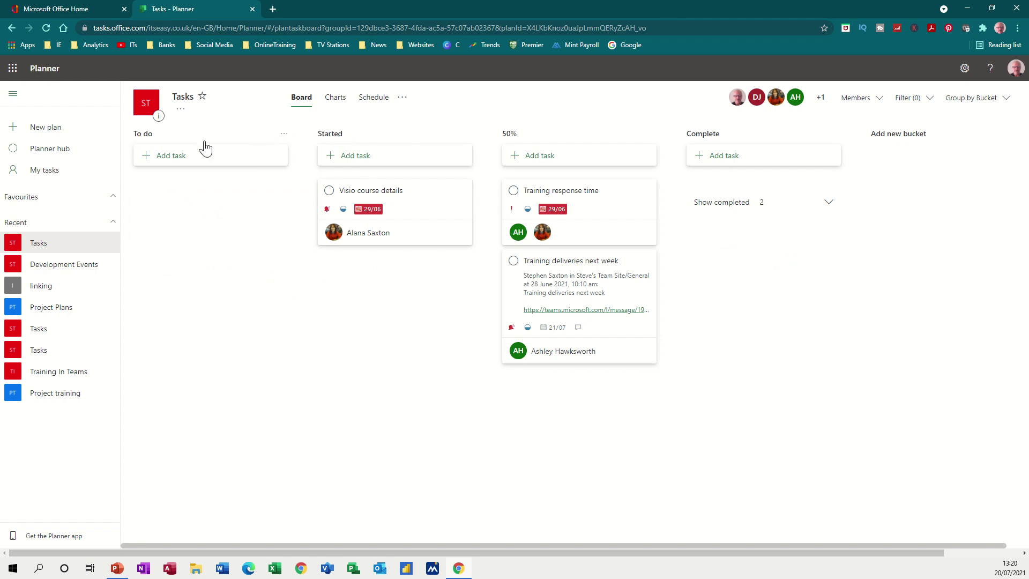
left_click(283, 135)
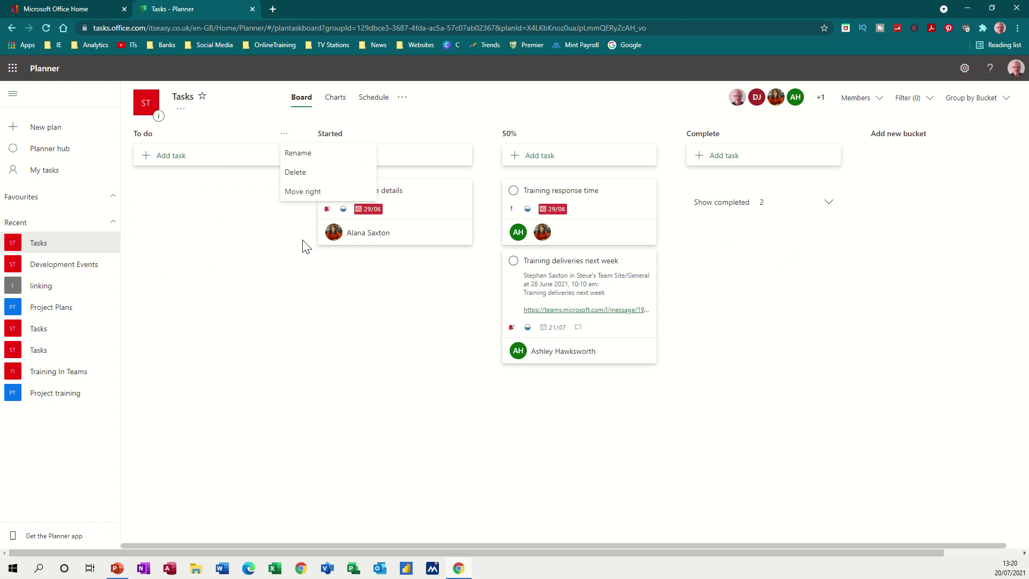
left_click(386, 297)
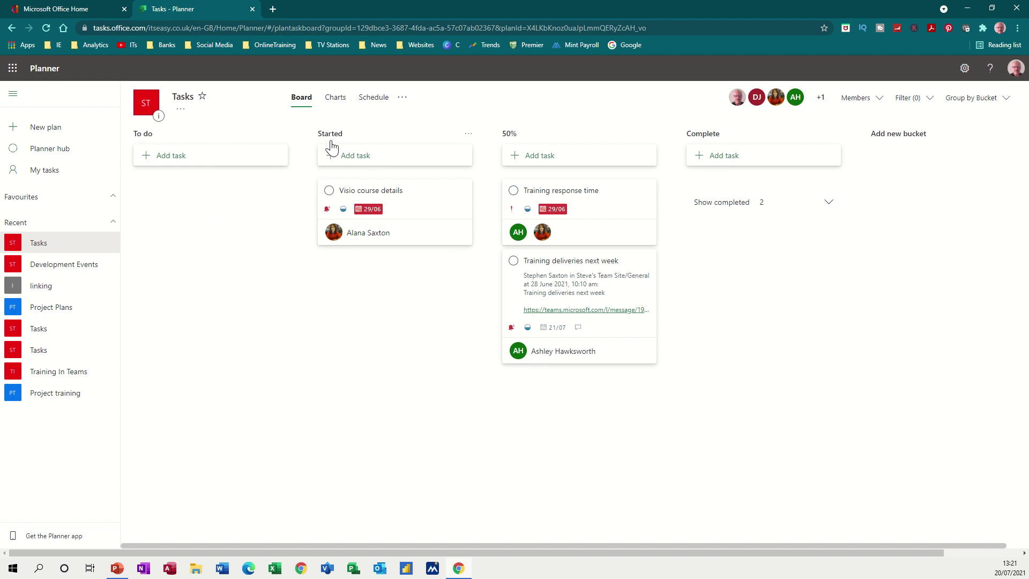
left_click(828, 205)
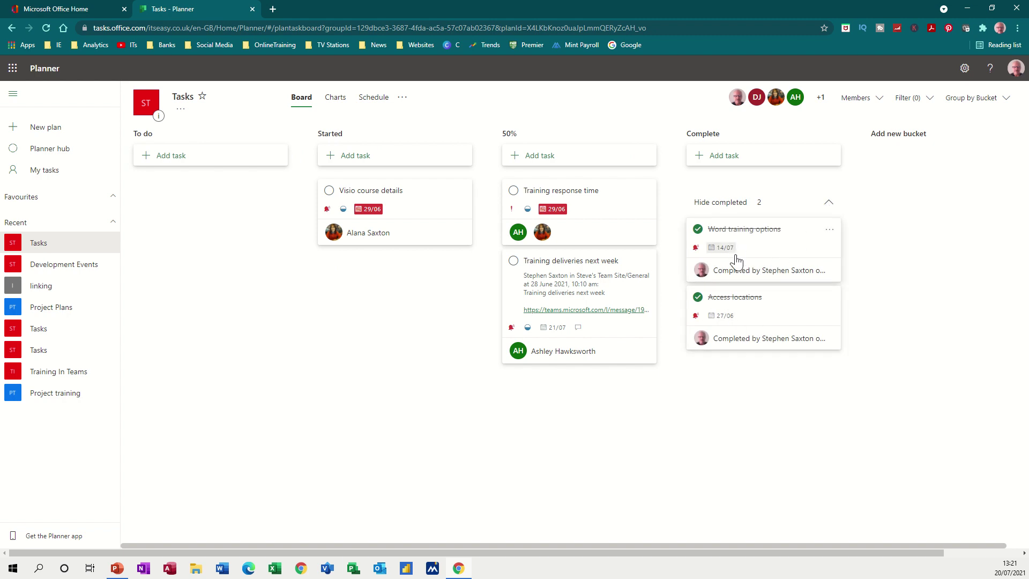
left_click(828, 204)
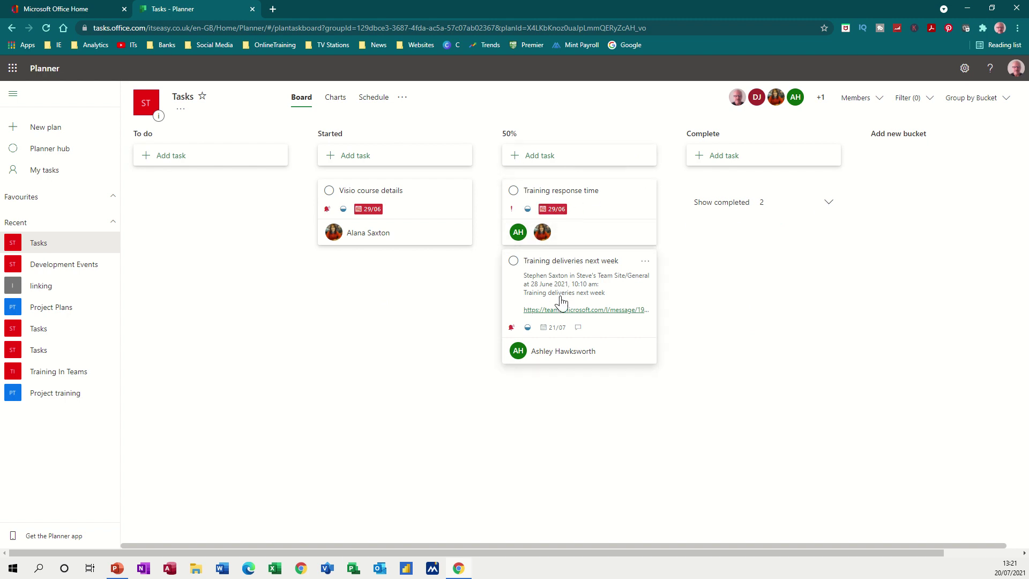
Mark Training response time complete and move it from 50% into Complete, now three tasks
left_click_drag(568, 273, 547, 268)
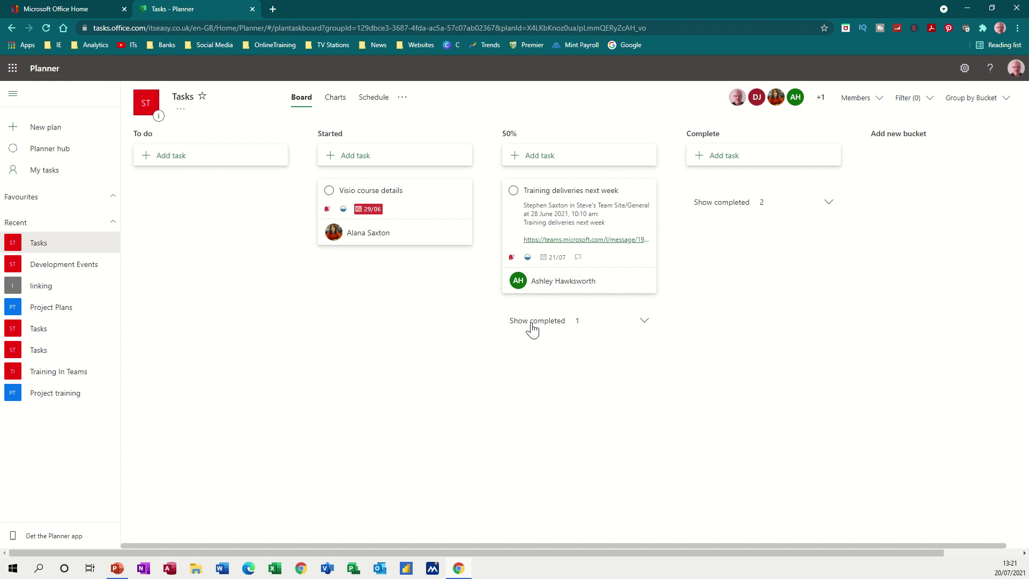
left_click(588, 321)
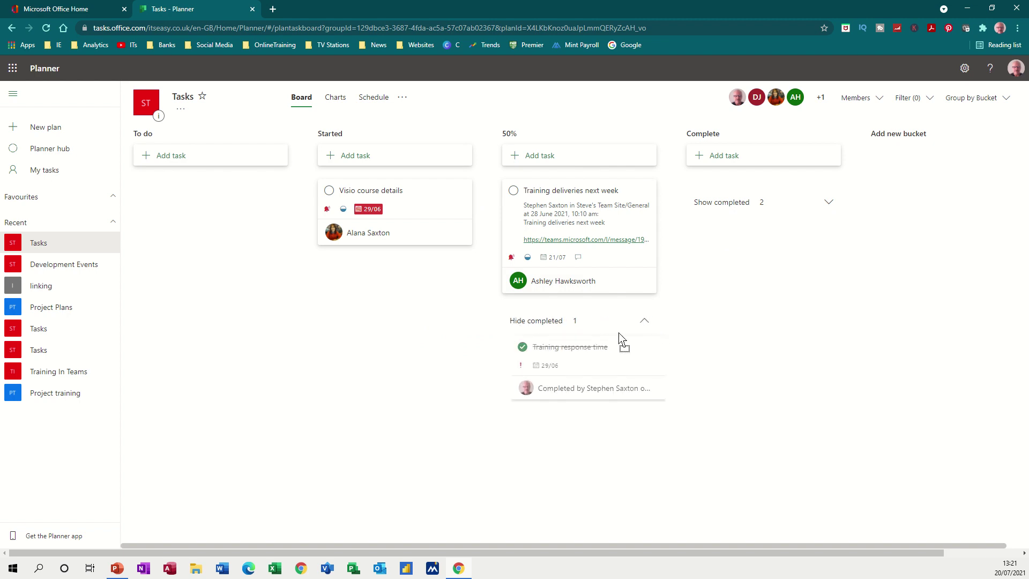
left_click_drag(619, 339, 786, 248)
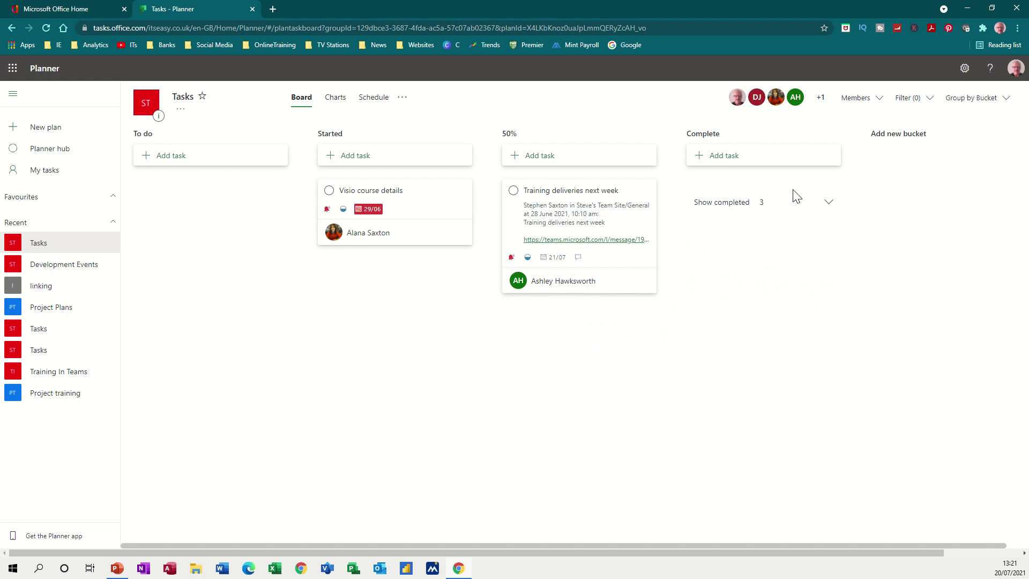
left_click(828, 204)
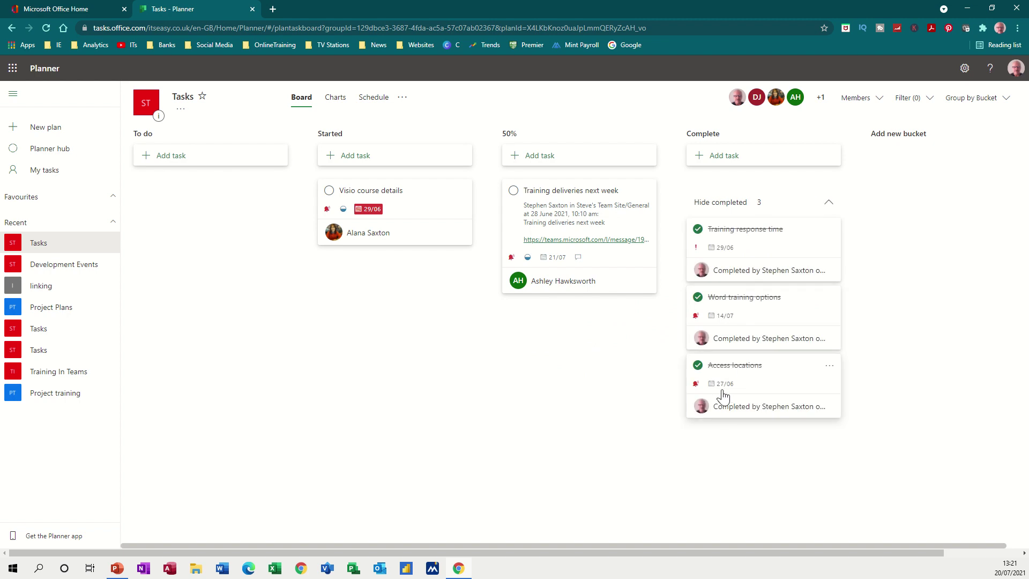
left_click(828, 204)
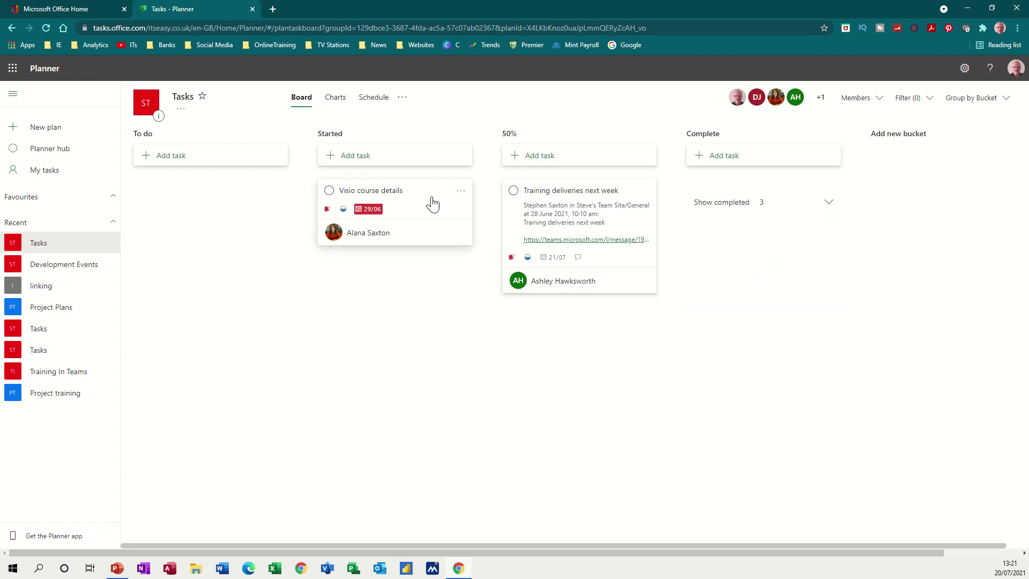
left_click(569, 219)
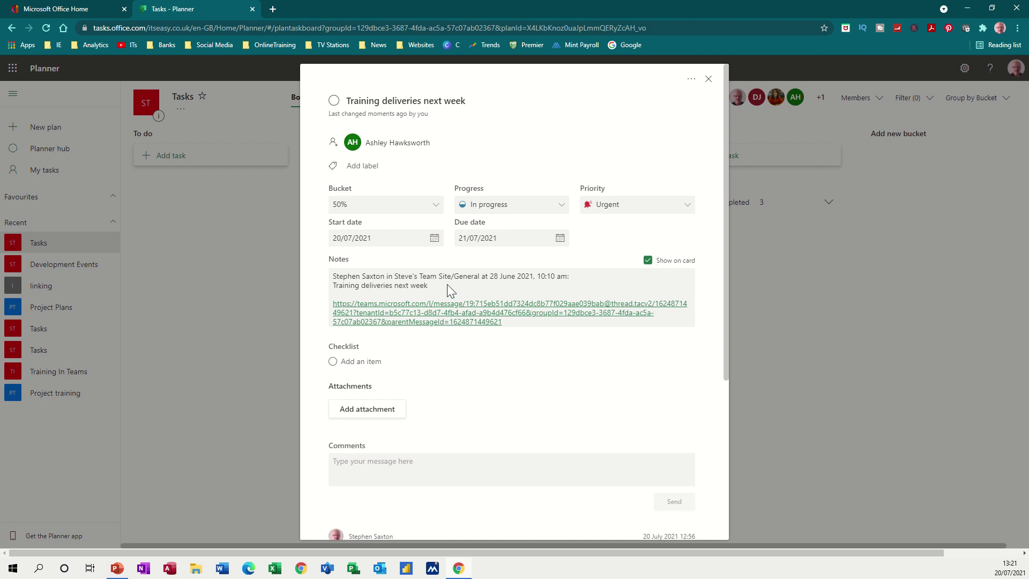
left_click(708, 80)
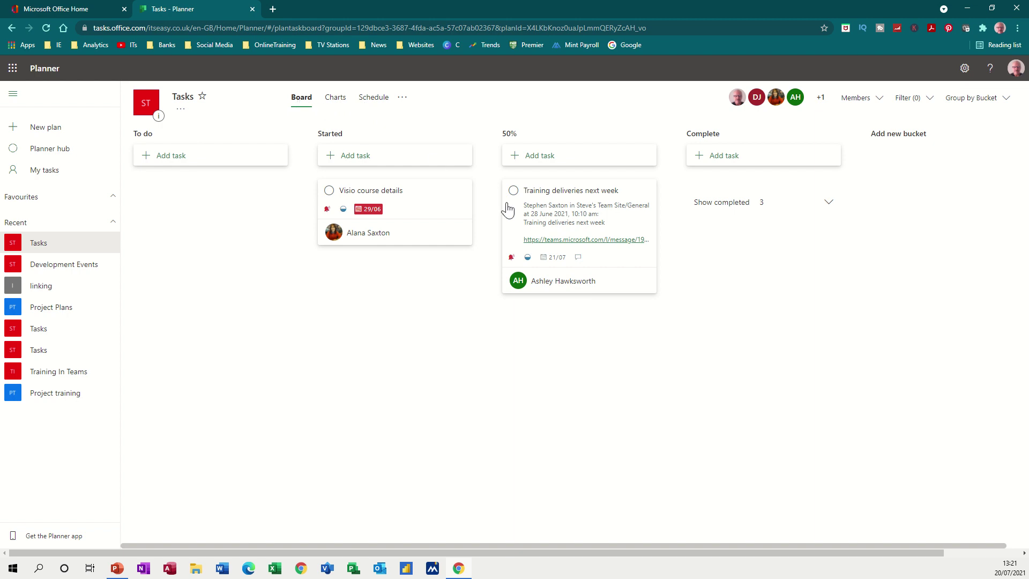
left_click(566, 224)
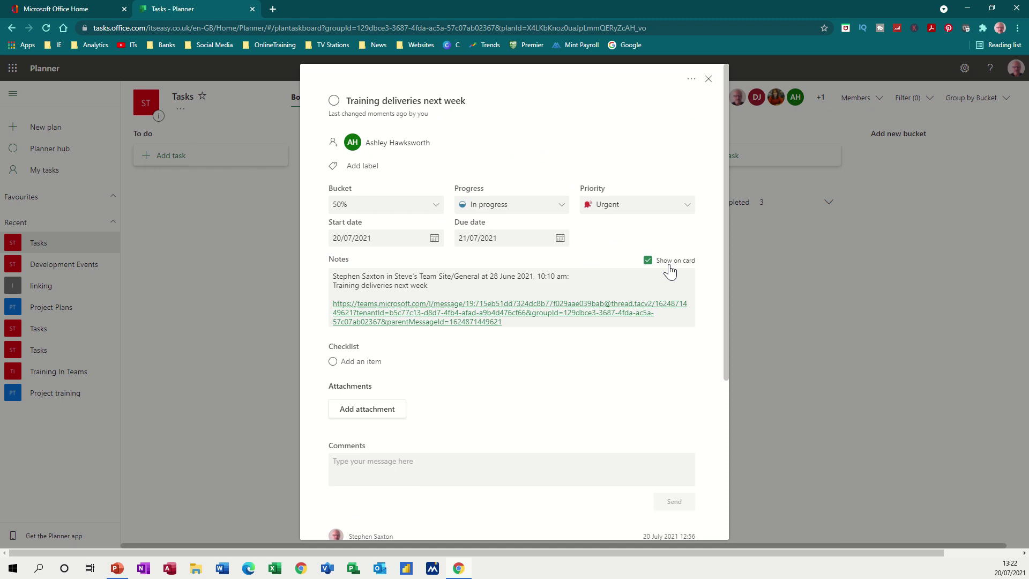
left_click(708, 79)
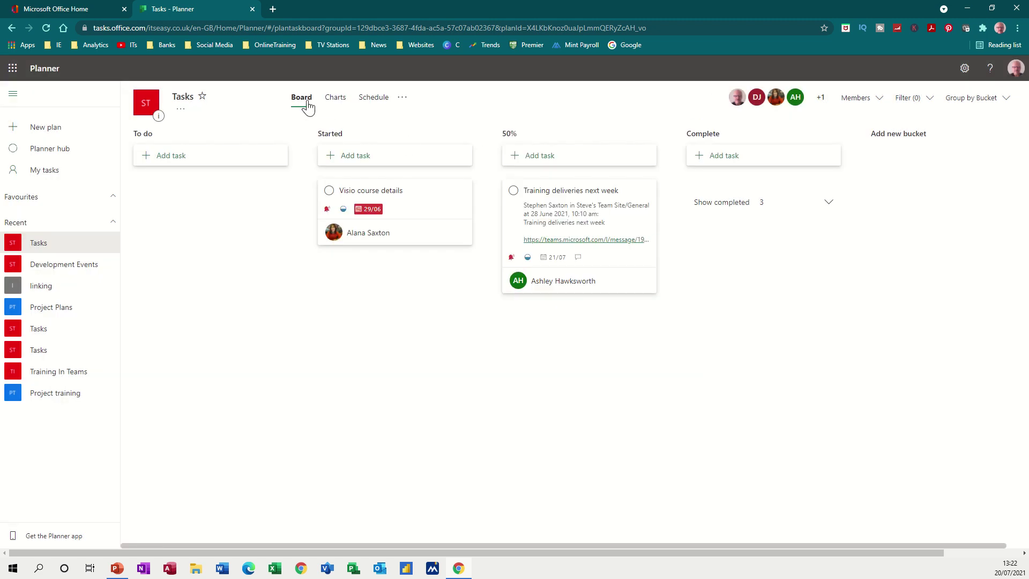
Scroll the Tasks plan charts down to the Members chart, then view the July 2021 schedule
left_click(328, 101)
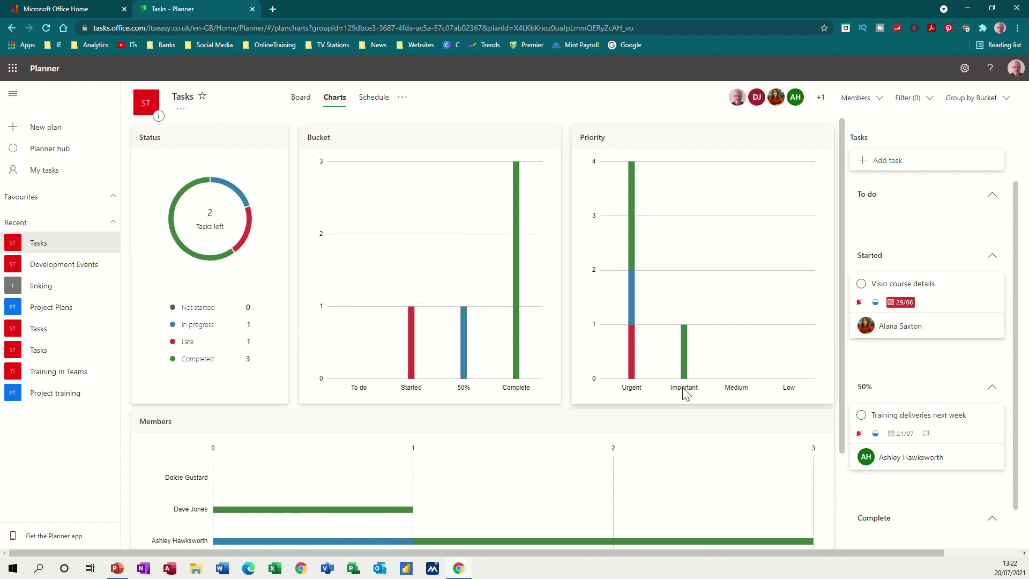
scroll(375, 471, "down", 2)
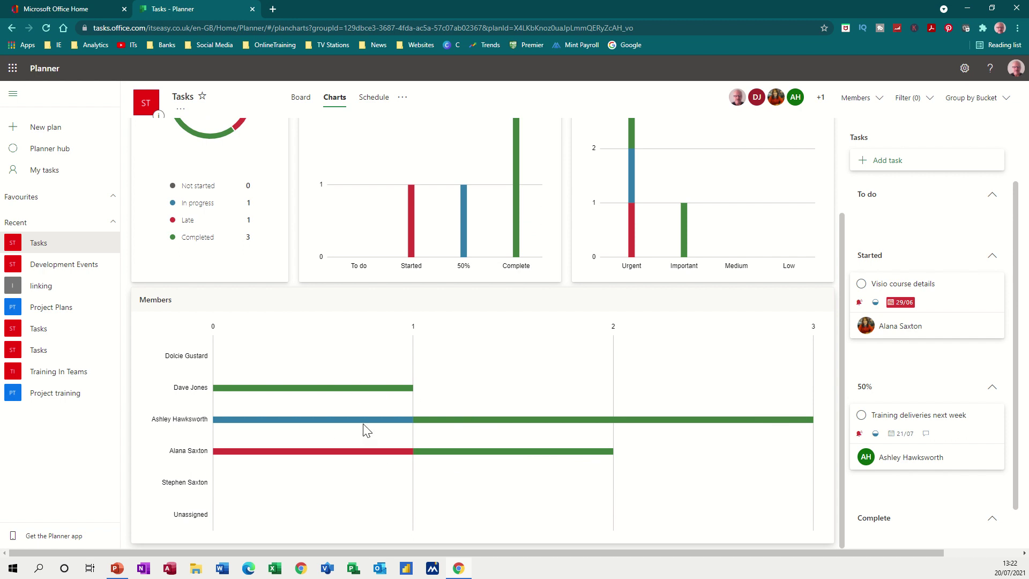
left_click(374, 102)
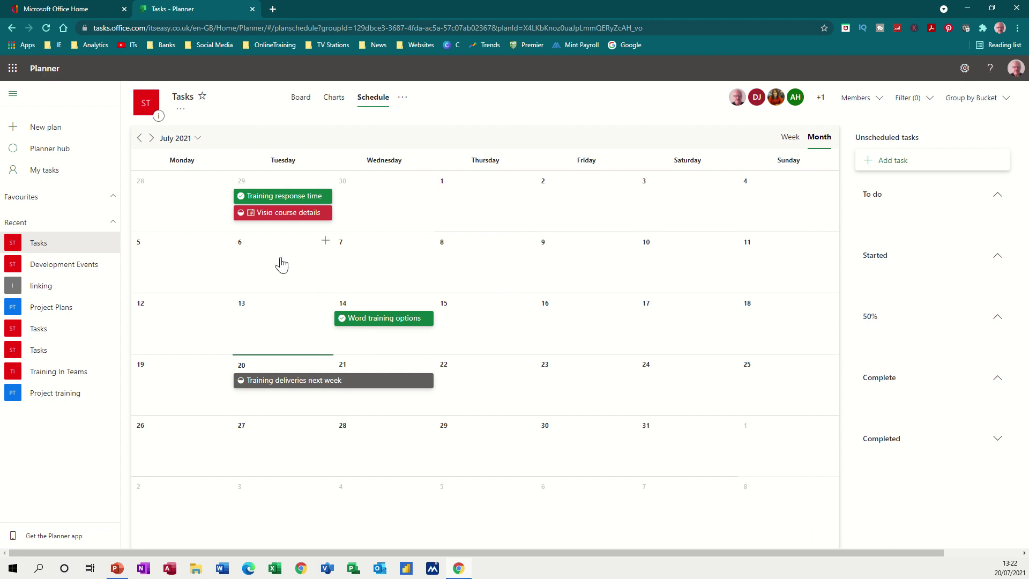
Return to the Planner hub and start a new plan named IT Faults
left_click(301, 102)
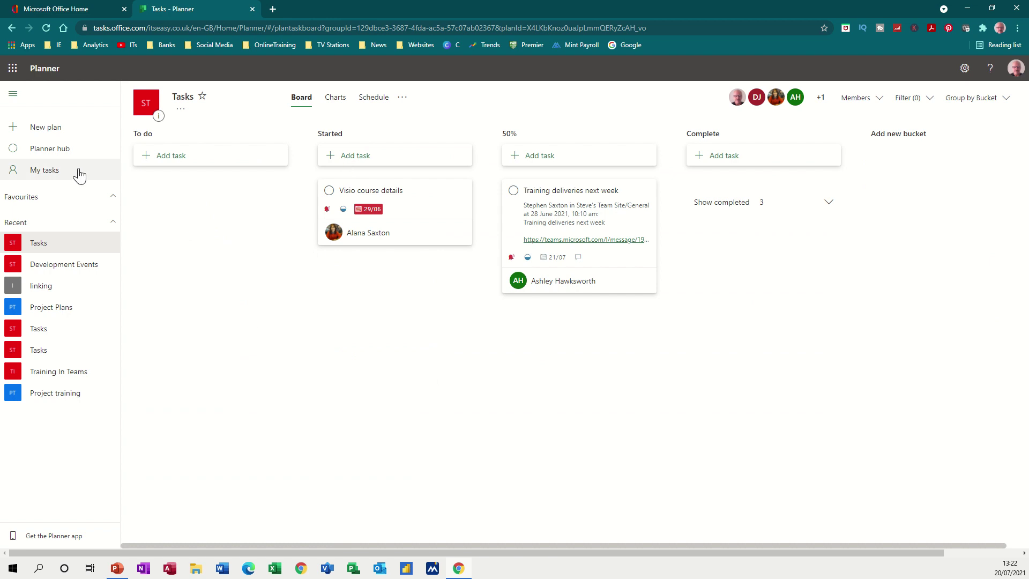
left_click(48, 153)
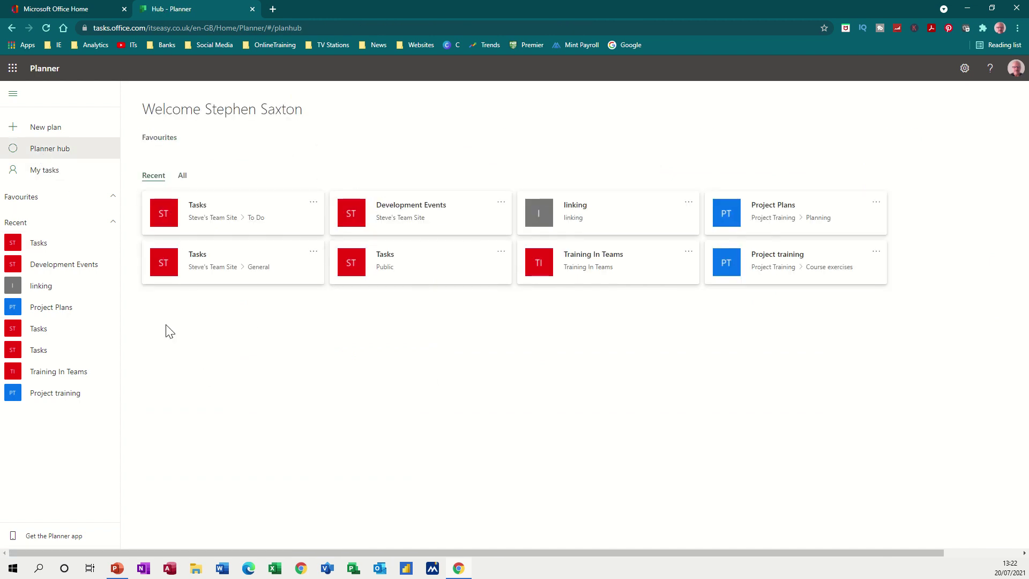
left_click(43, 129)
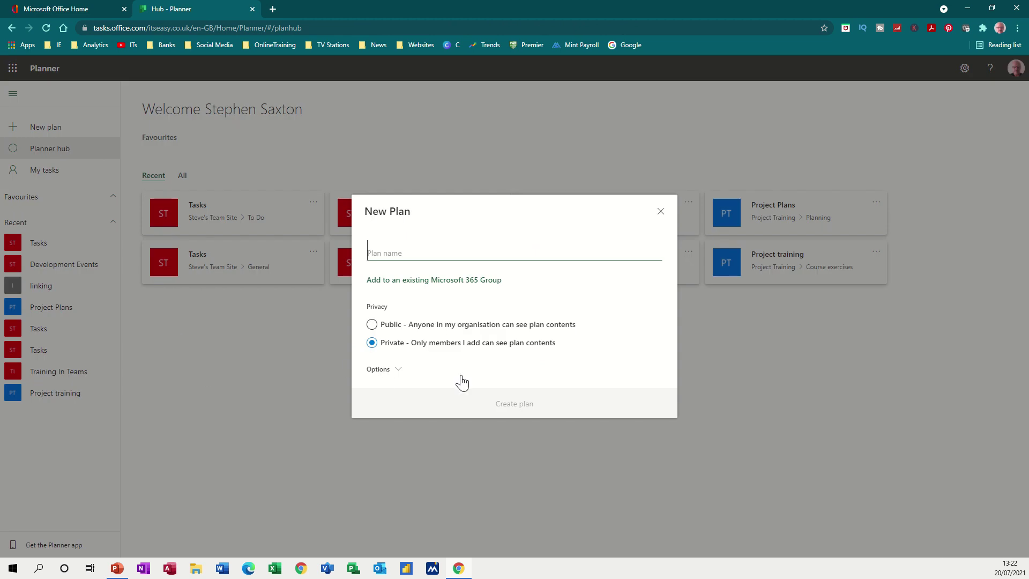
type("IT Faults")
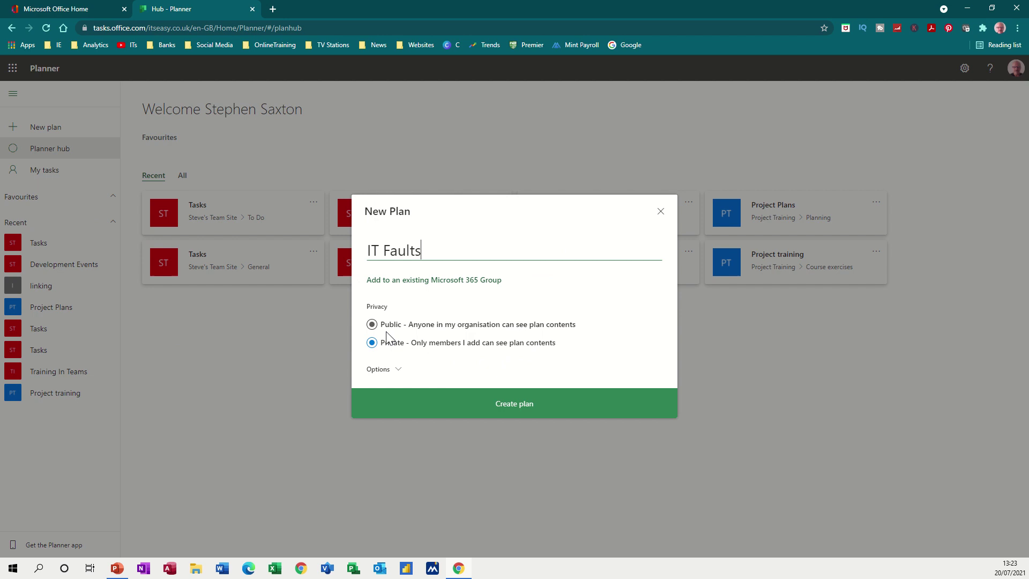
Give the private plan the group description 'Windows 10 Roll Out'
left_click(399, 370)
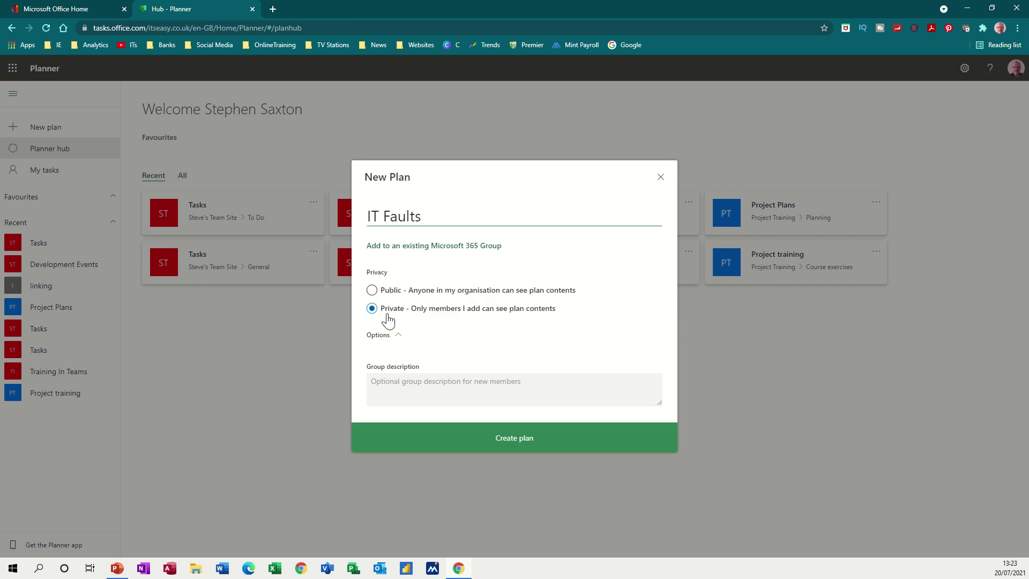
left_click(414, 387)
type("Wind")
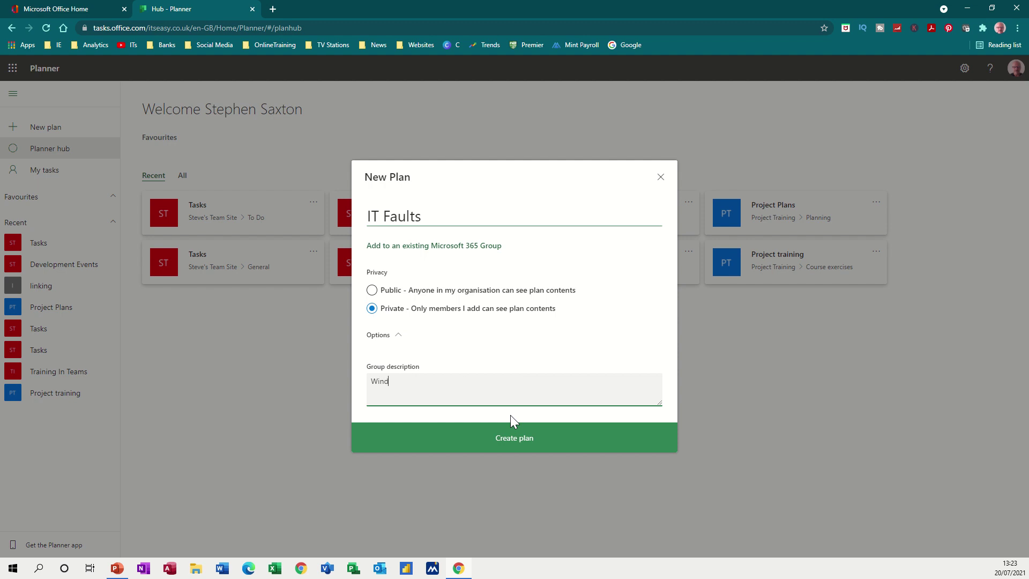
type("ows 19")
key("BackSpace")
type("0 Roll Out")
Create the IT Faults plan and rename its To do bucket to Issue
left_click(506, 444)
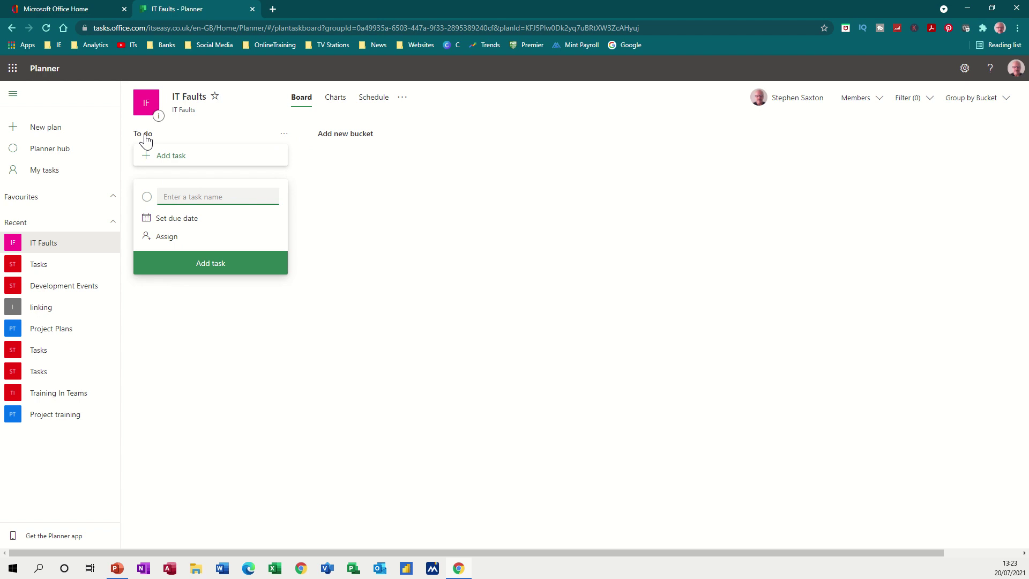
left_click(284, 135)
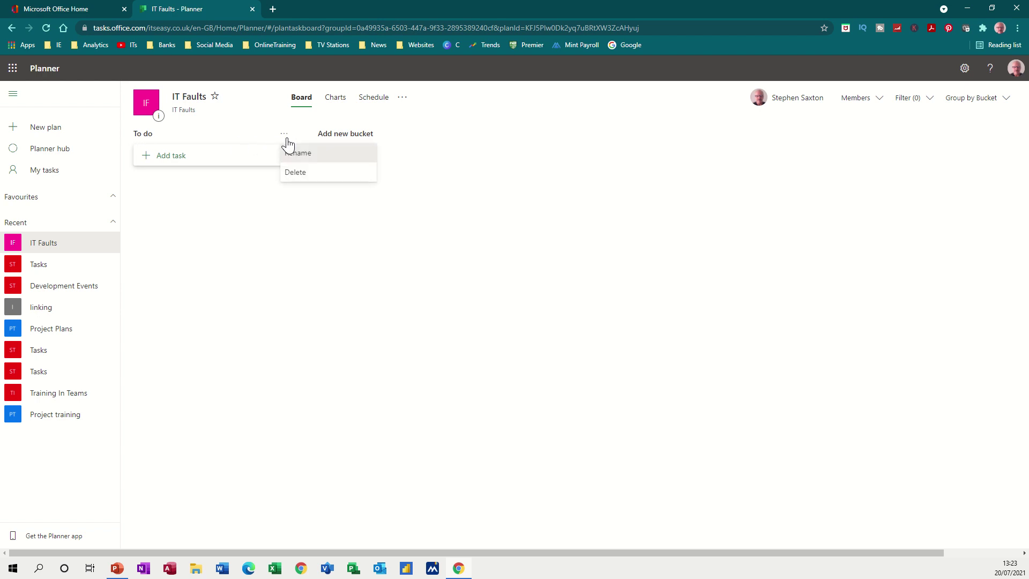
left_click(300, 154)
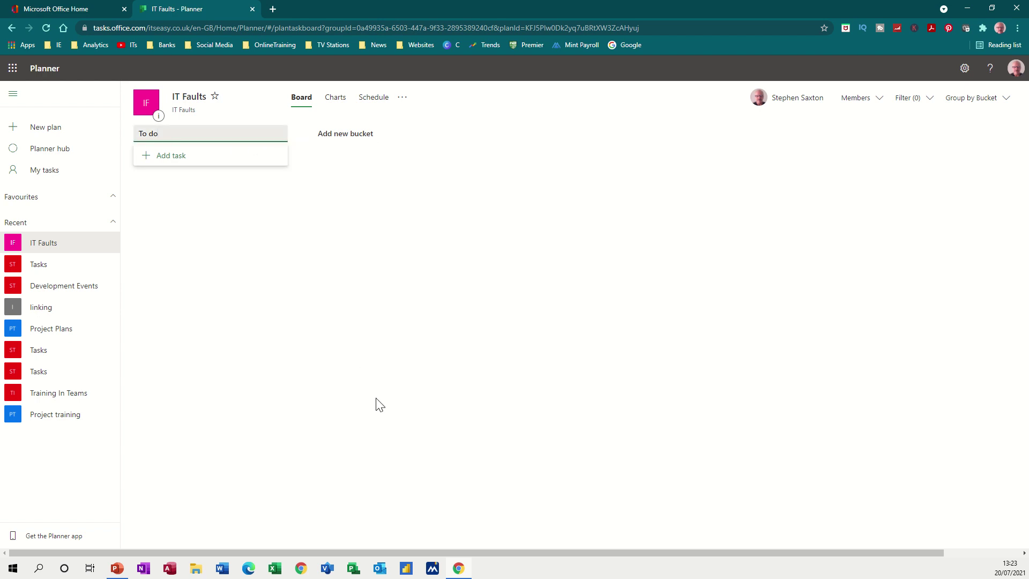
key("BackSpace")
key("BackSpace")
key("BackSpace")
type("Issue")
left_click(203, 212)
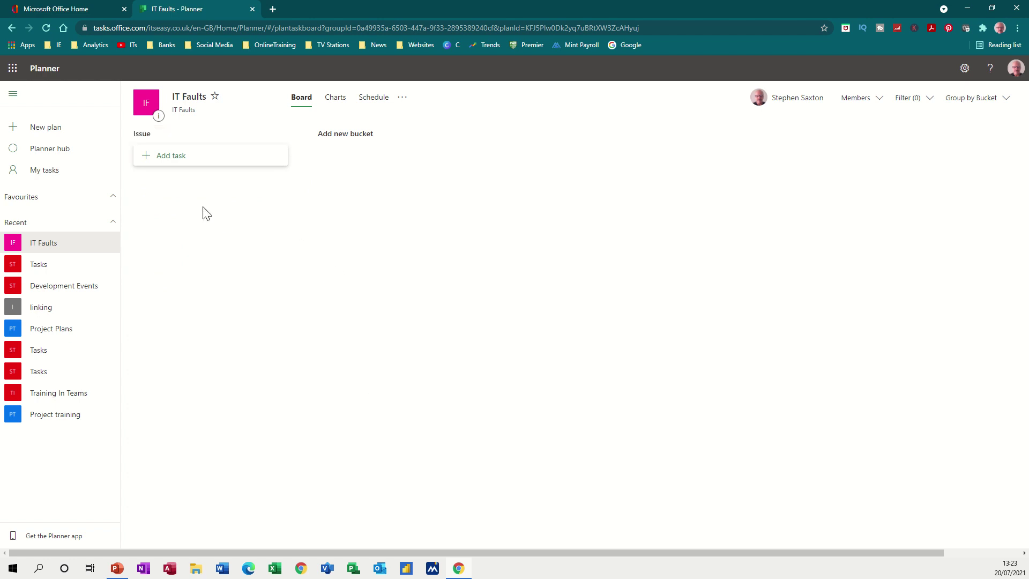
Add the Allocated and In Progress buckets
left_click(341, 141)
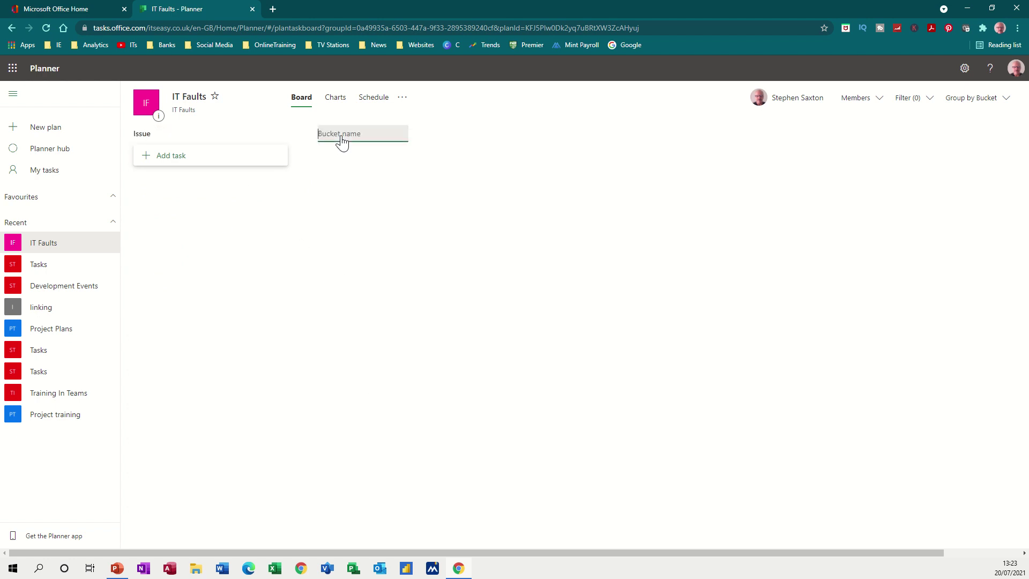
type("Allocate")
left_click(385, 198)
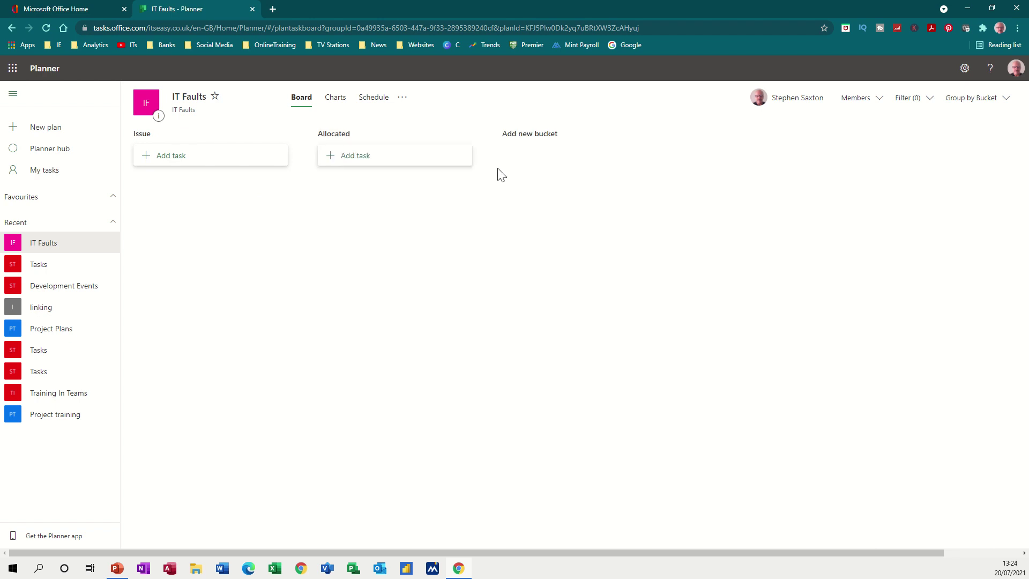
left_click(542, 136)
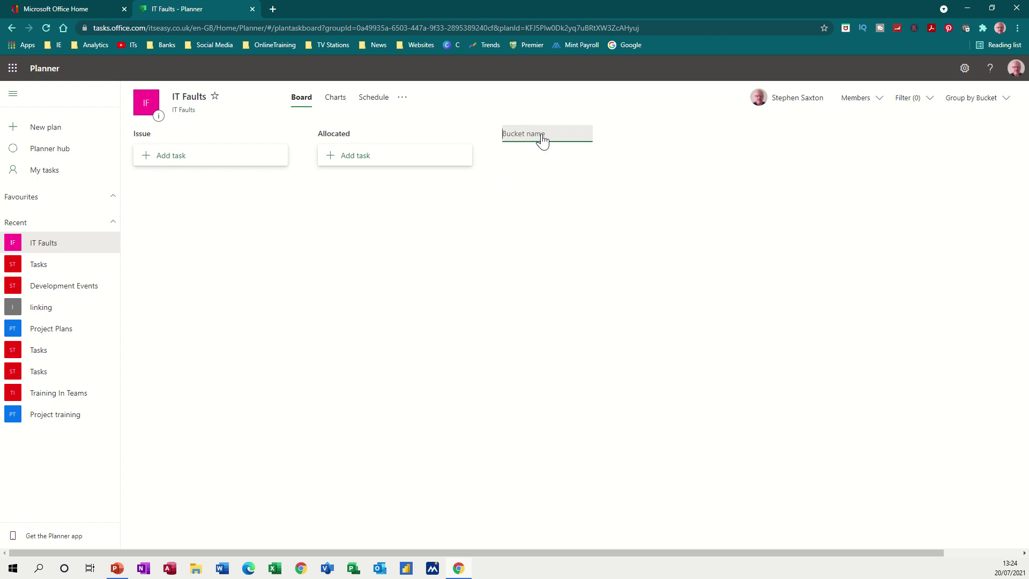
type("In Progress")
key("Return")
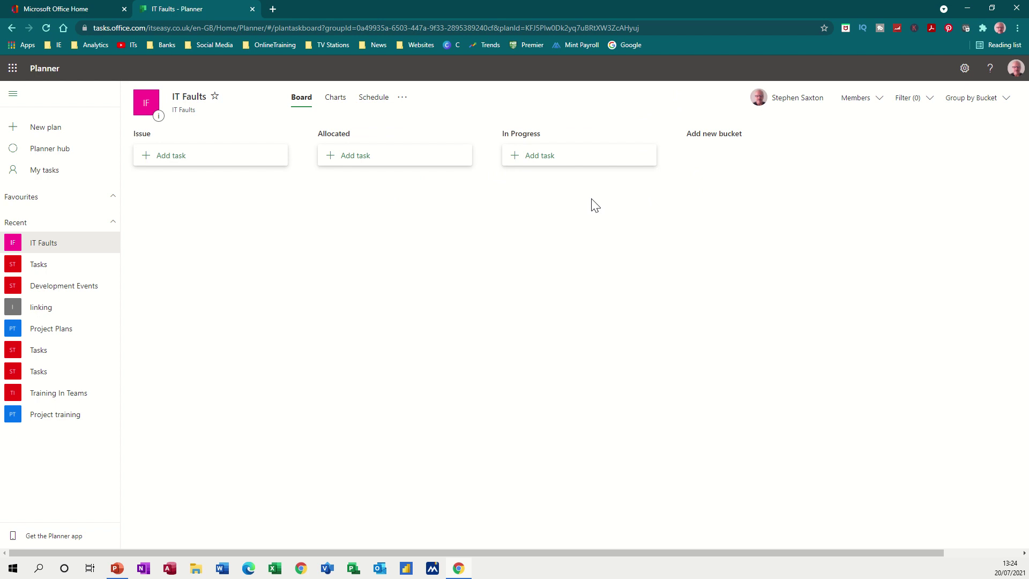
Add the Service Desk and Completed buckets
left_click(699, 135)
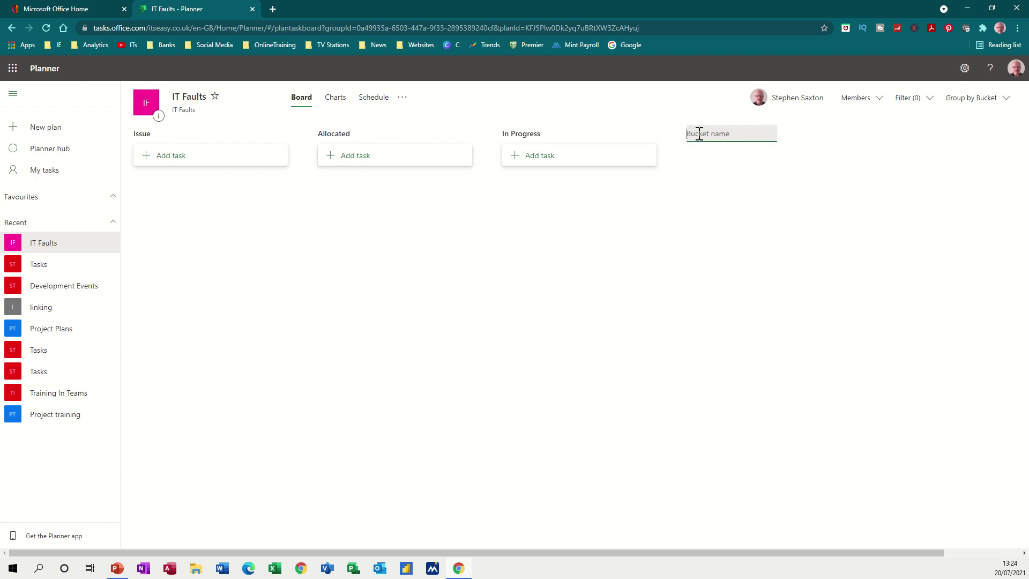
type("Service Desk")
key("Return")
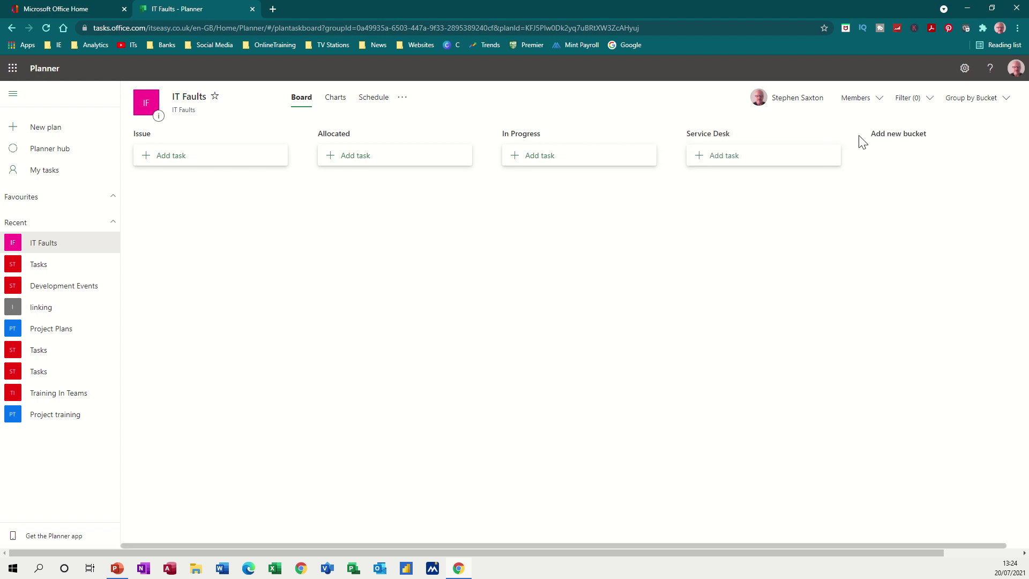
left_click(879, 139)
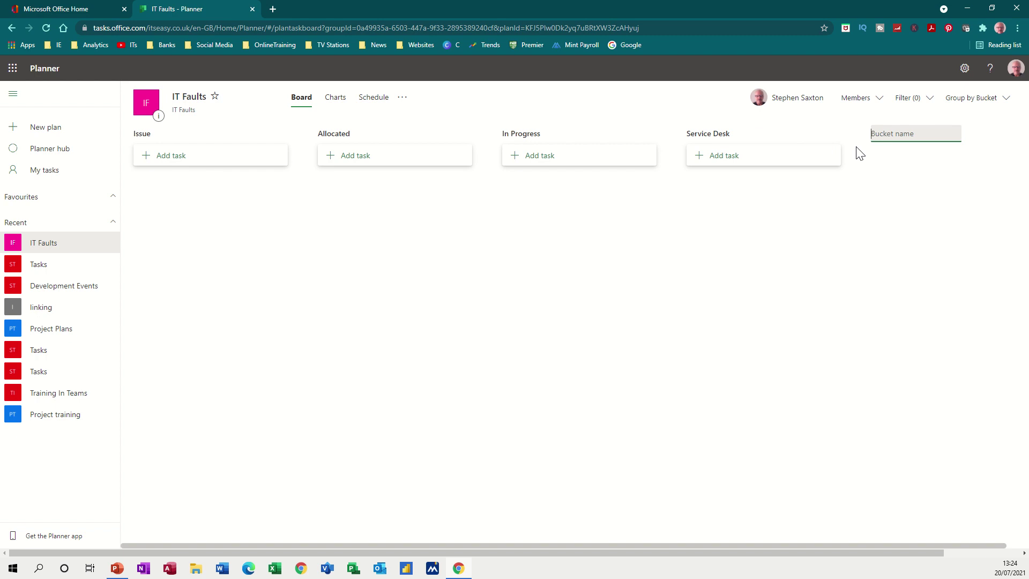
type("Complete")
key("Return")
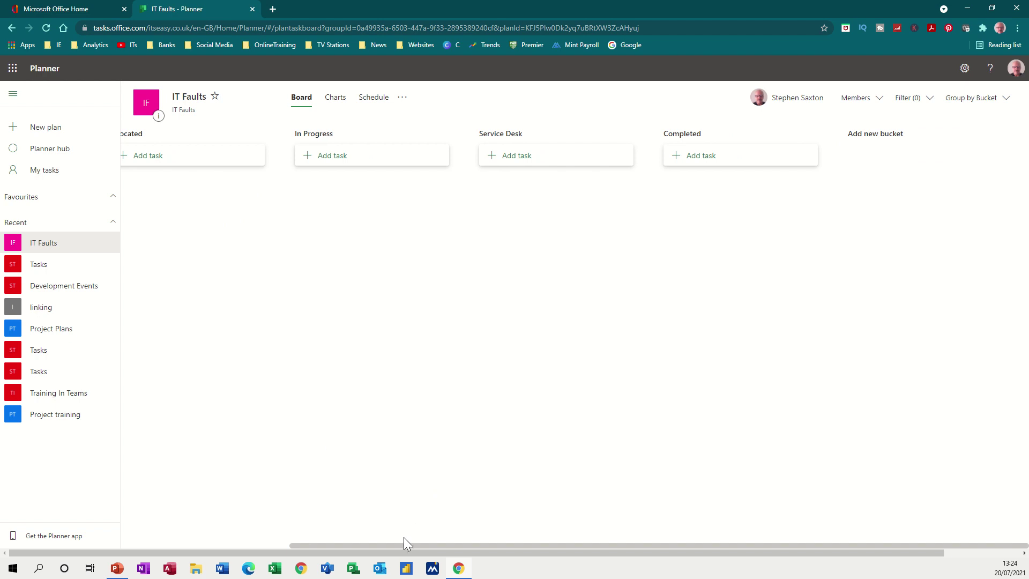
Add 'Sofware Center Not Loading' to Issue, due 20/07 and assigned to the plan member
left_click_drag(400, 545, 160, 505)
left_click(168, 162)
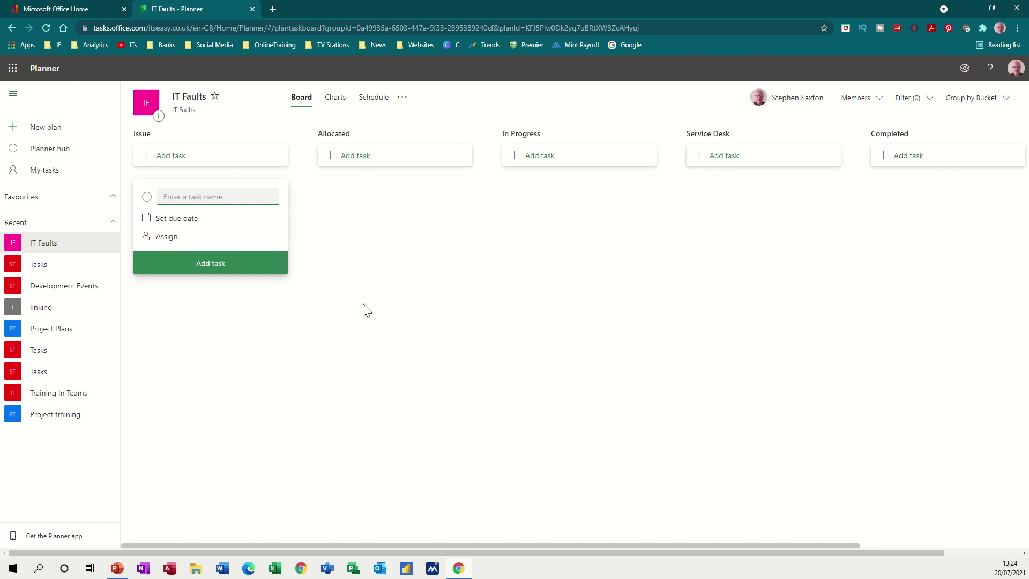
type("Sofware Center Not Loading")
left_click(177, 221)
left_click(184, 315)
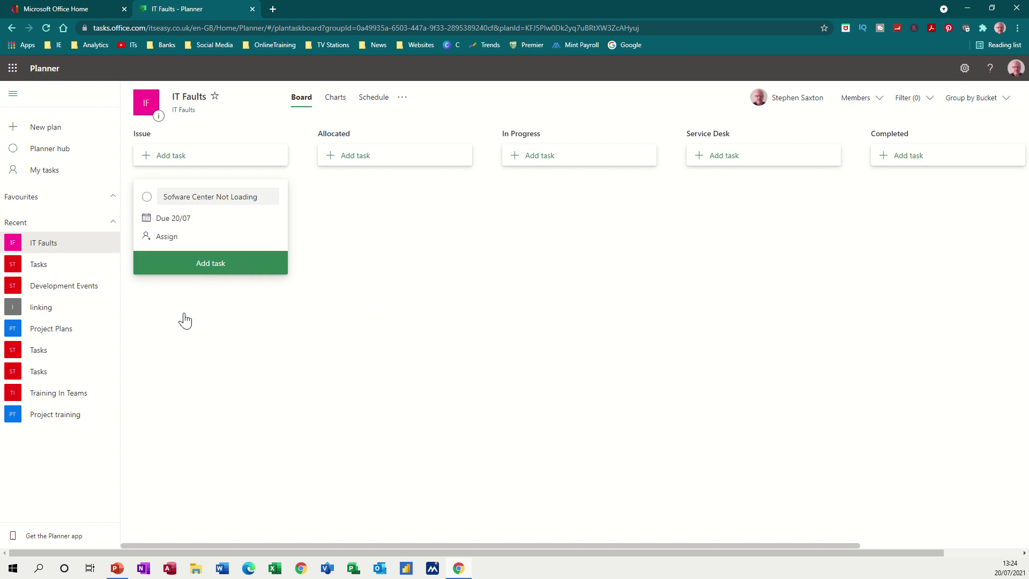
left_click(163, 239)
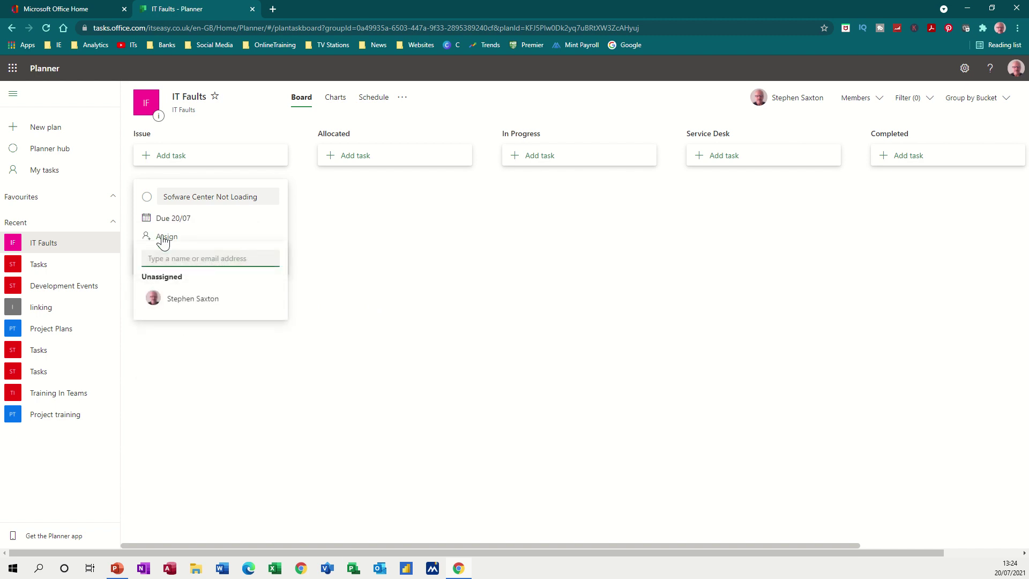
left_click(179, 299)
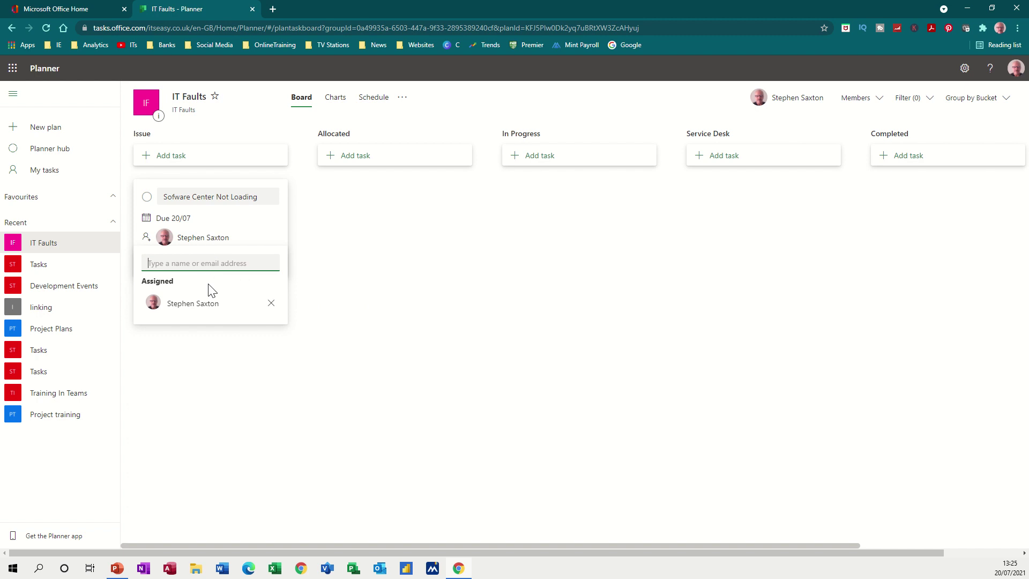
left_click(193, 359)
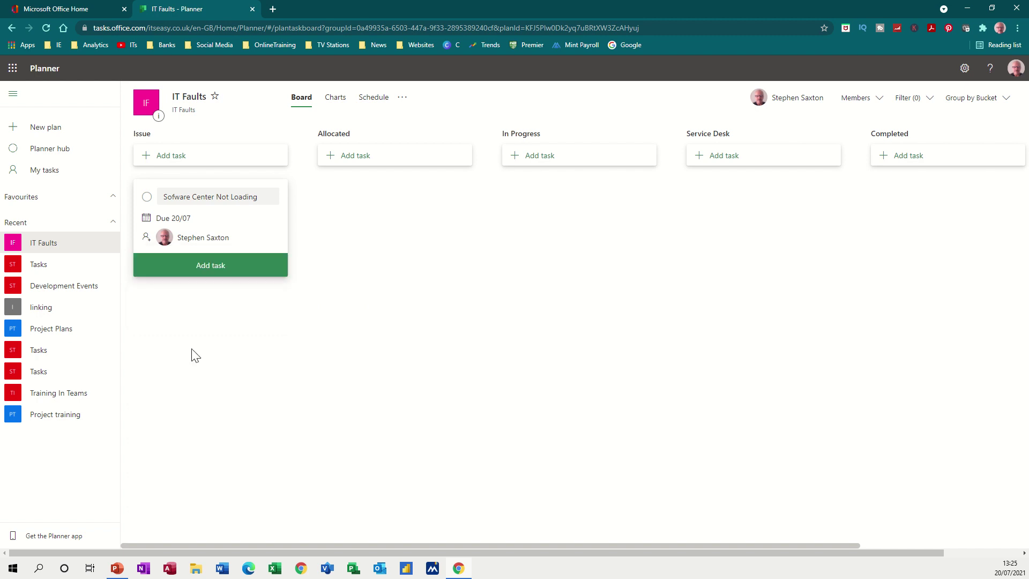
left_click(207, 270)
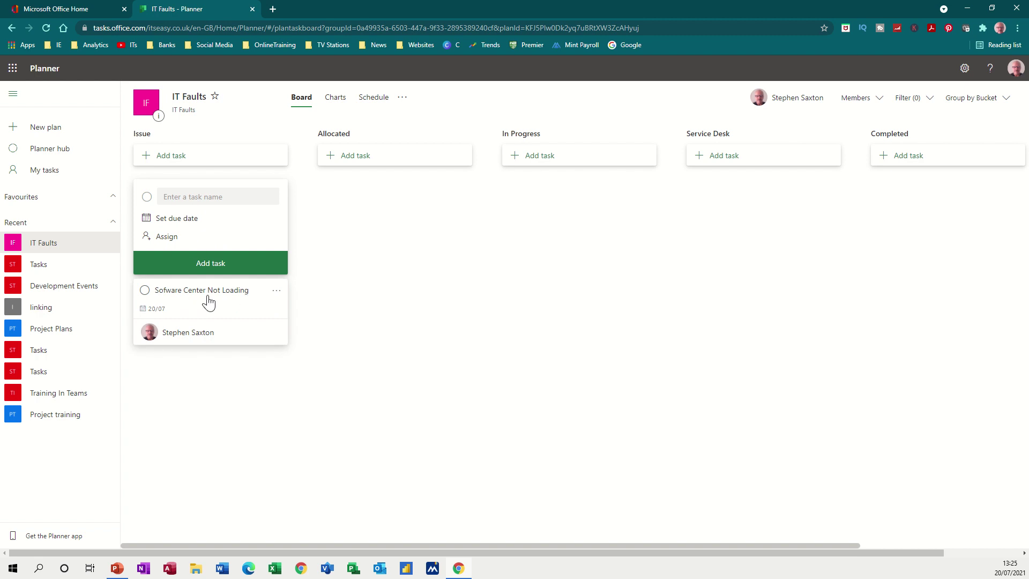
key("Escape")
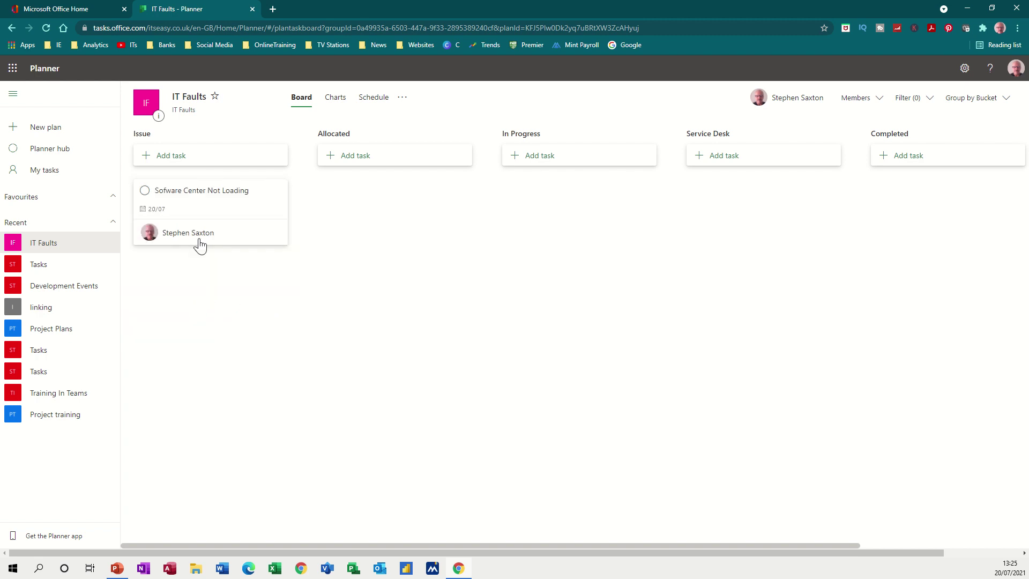
Tag the Sofware Center task Red and add a note about hanging for twenty minutes, shown on card
left_click(191, 199)
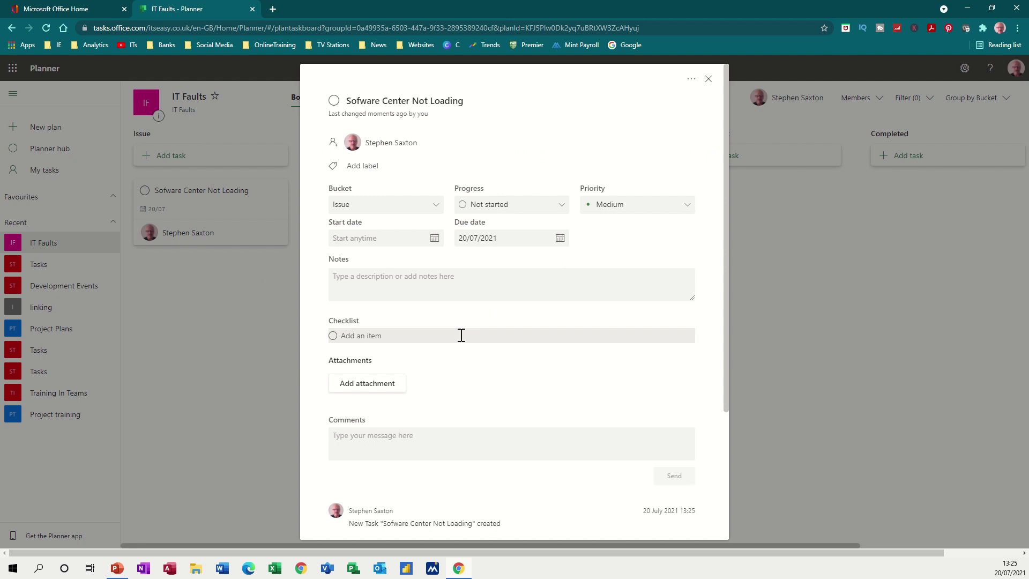
left_click(361, 171)
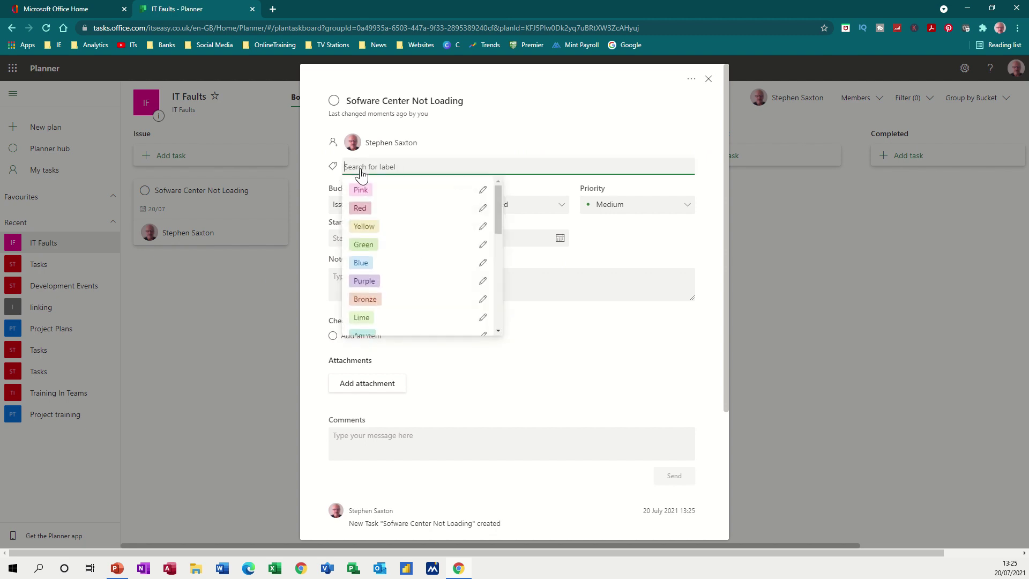
left_click(361, 209)
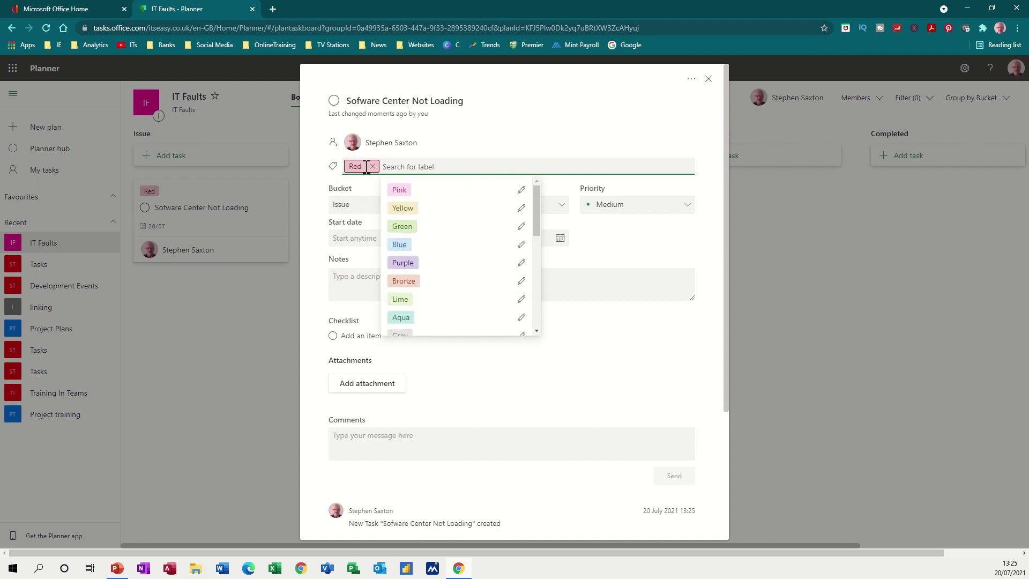
left_click(422, 386)
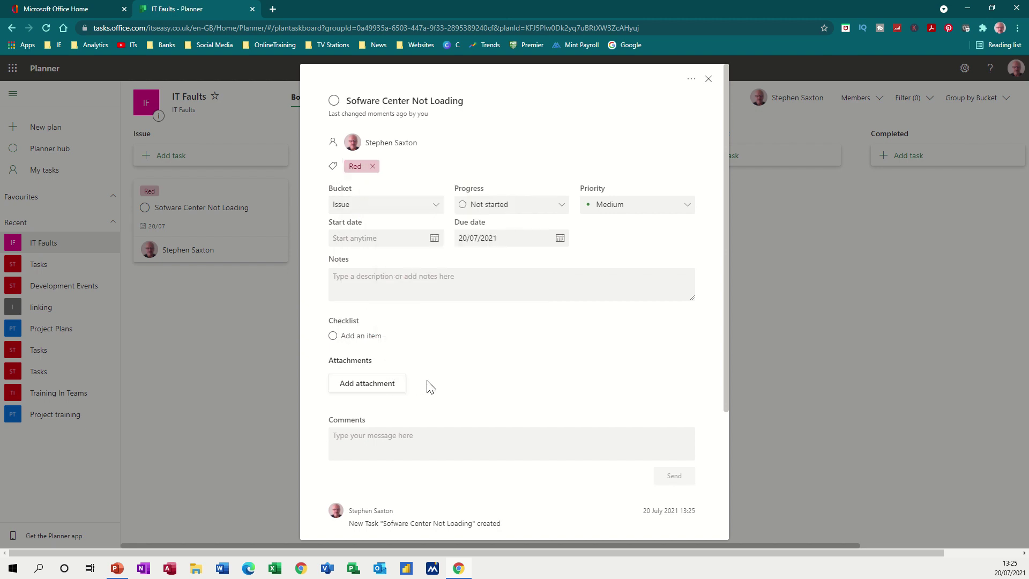
left_click(335, 280)
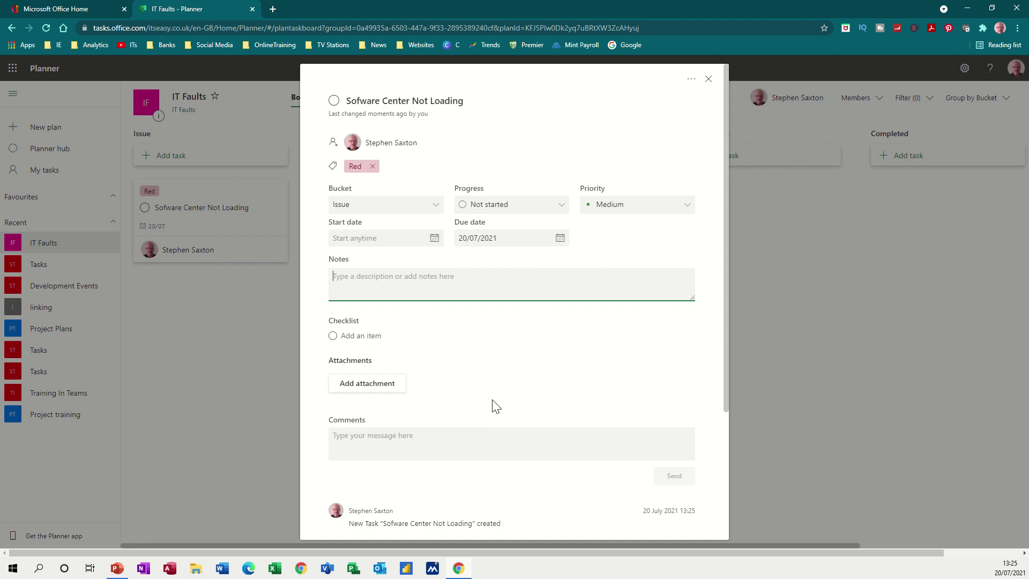
type("Loads ")
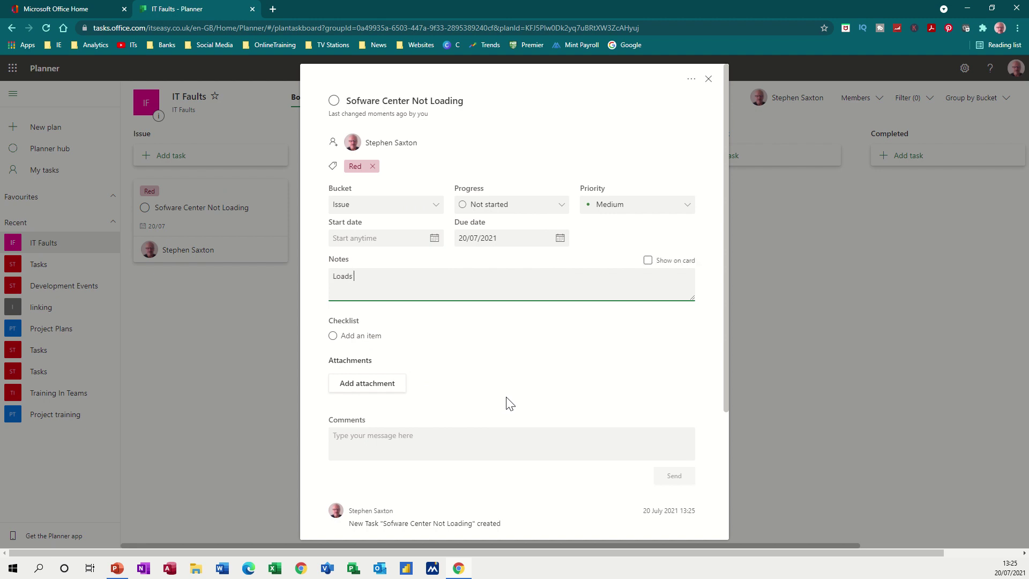
type("but habgs for twenty minutes")
left_click(647, 260)
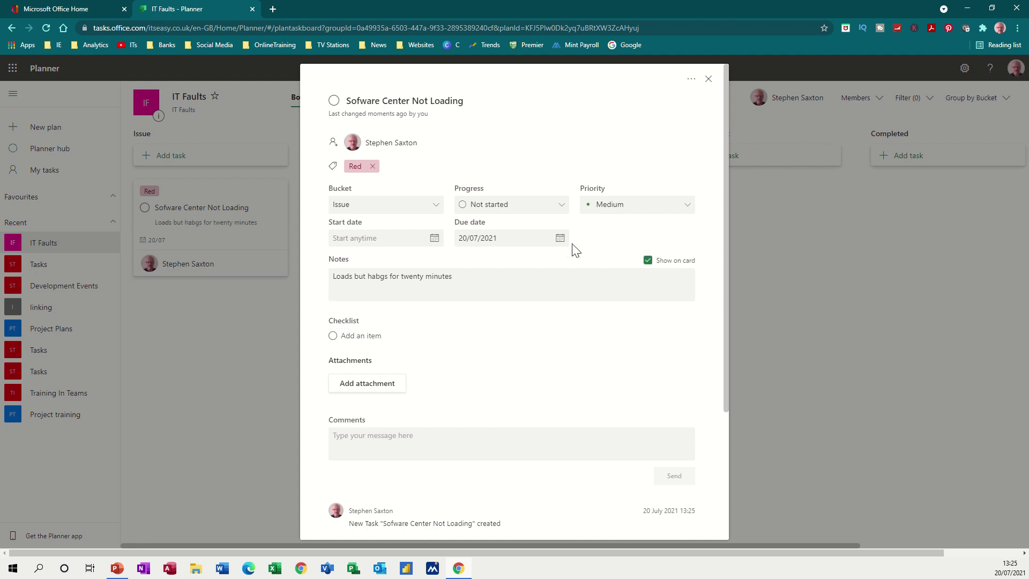
Set the Sofware Center task's priority to Urgent
left_click(682, 215)
left_click(622, 224)
scroll(397, 447, "down", 4)
scroll(395, 450, "up", 4)
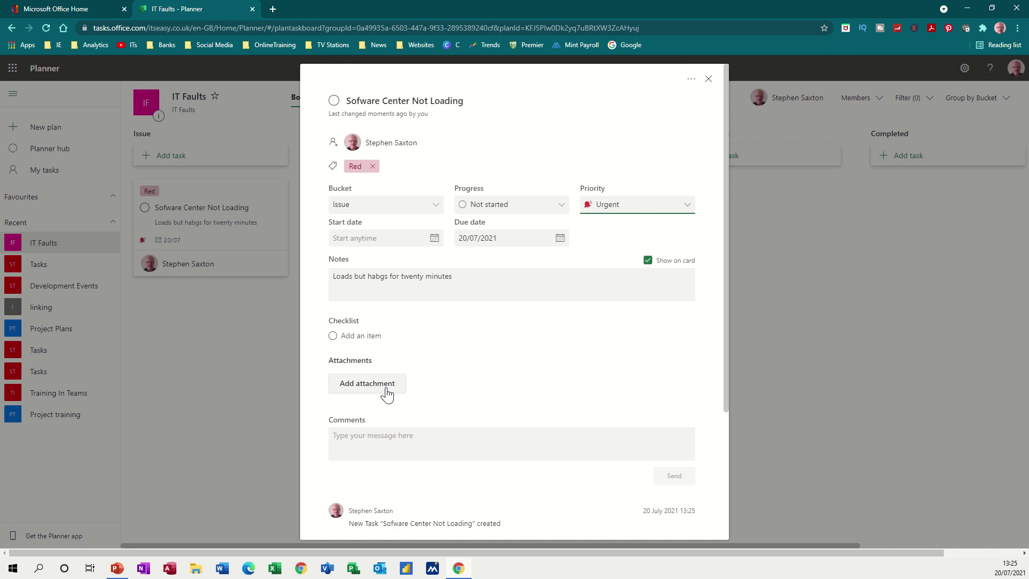
scroll(514, 387, "down", 3)
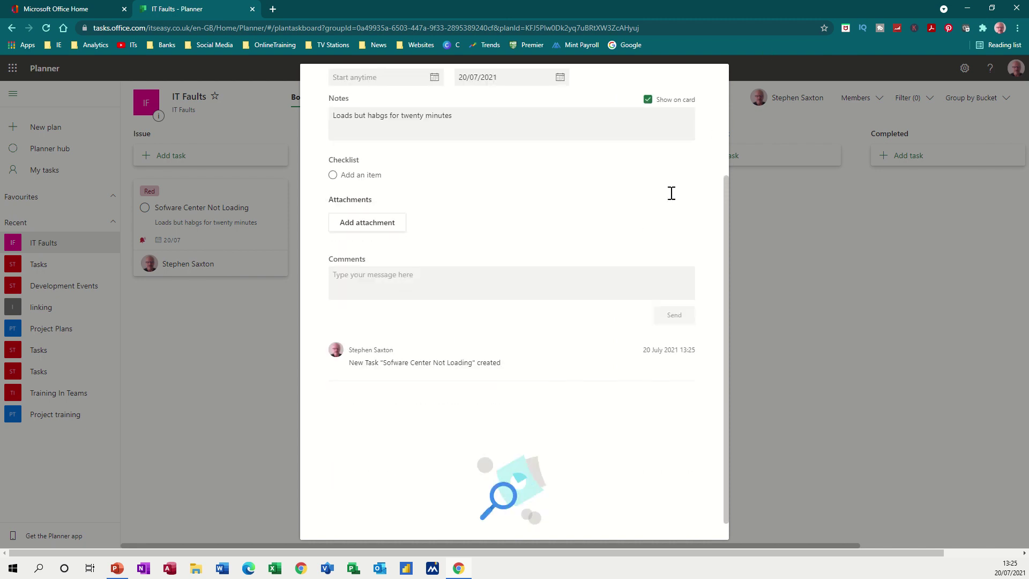
scroll(671, 193, "up", 3)
left_click(707, 81)
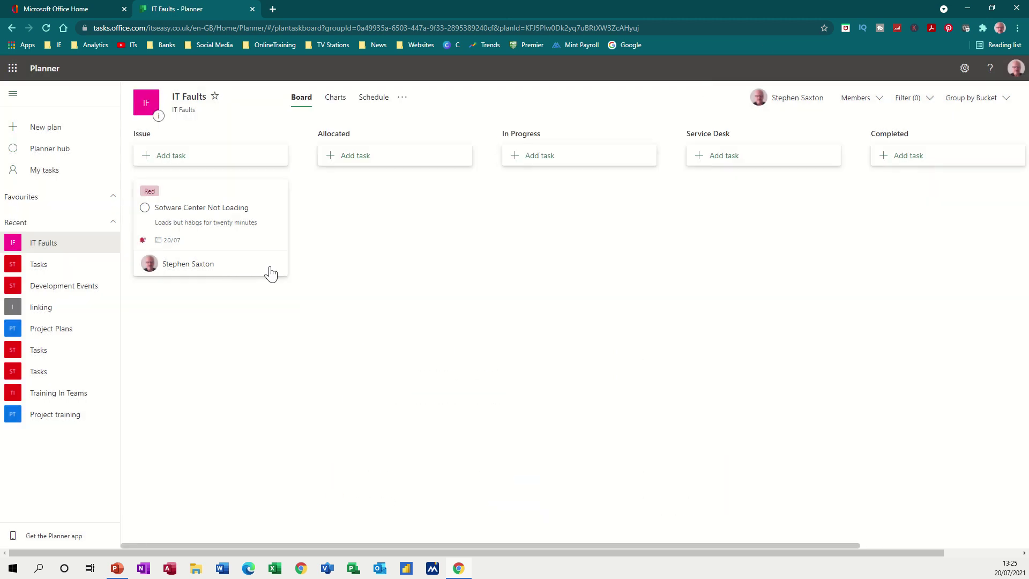
Fix the note's typo so it reads 'Loads but hangs for twenty minutes'
left_click(196, 232)
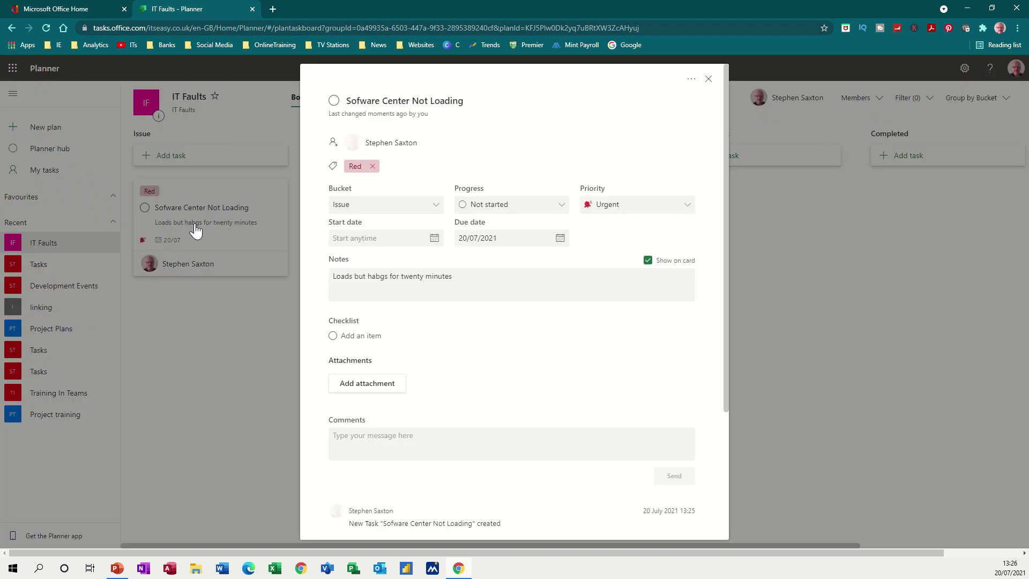
left_click(381, 277)
left_click_drag(381, 277, 385, 279)
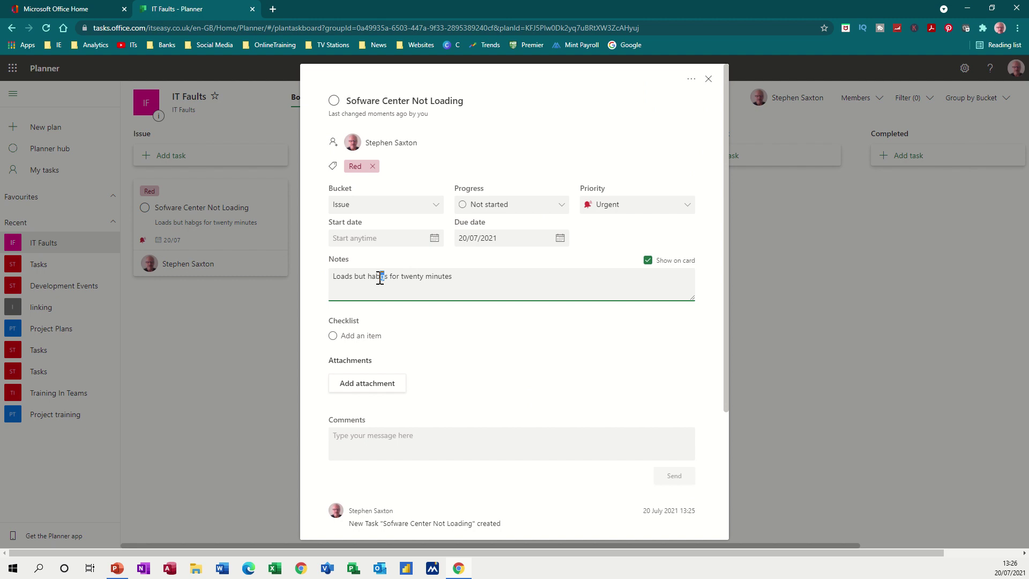
key("BackSpace")
type("n")
left_click(710, 80)
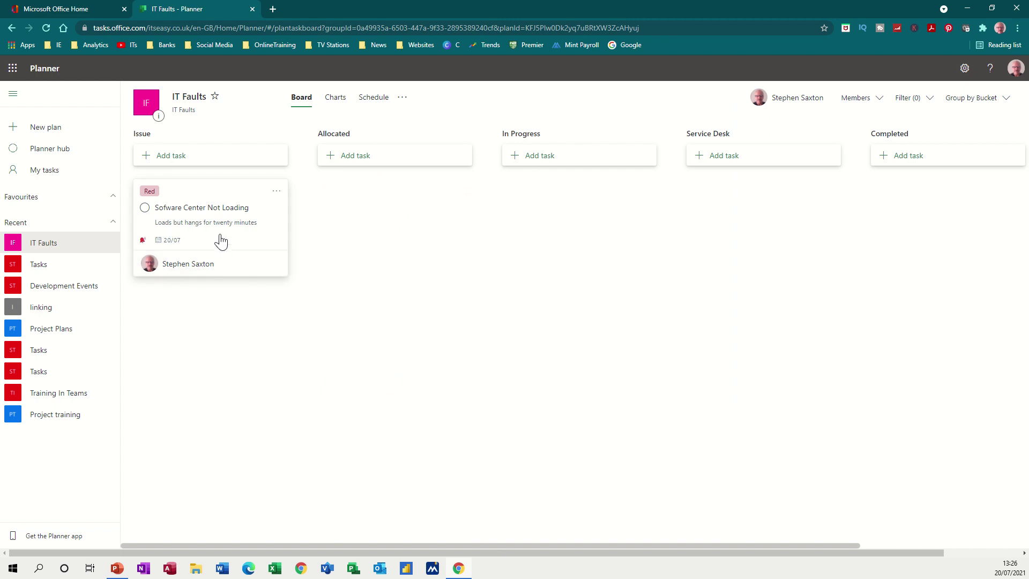
Move Sofware Center Not Loading into the Allocated bucket
left_click_drag(221, 241, 343, 226)
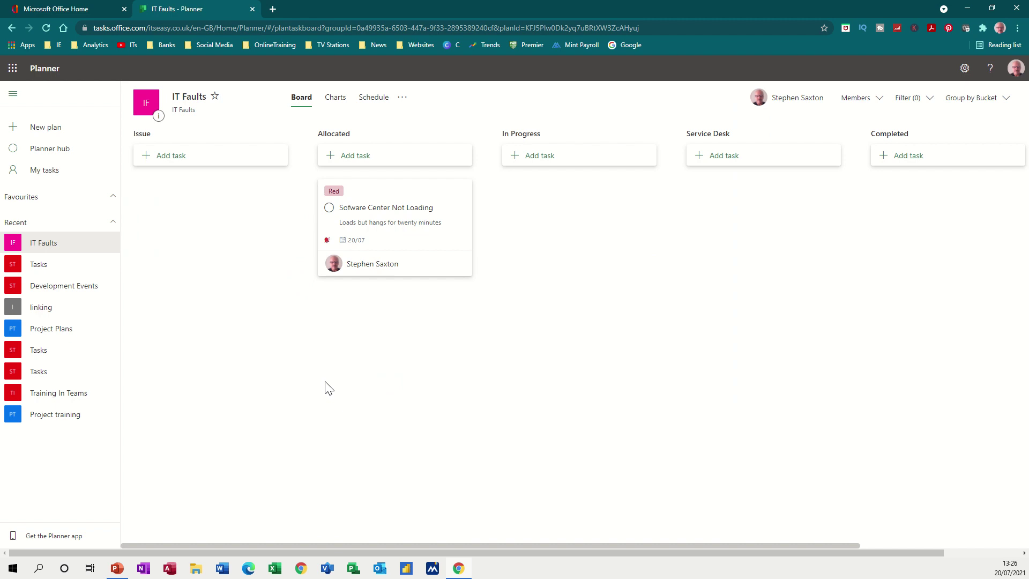
left_click(156, 167)
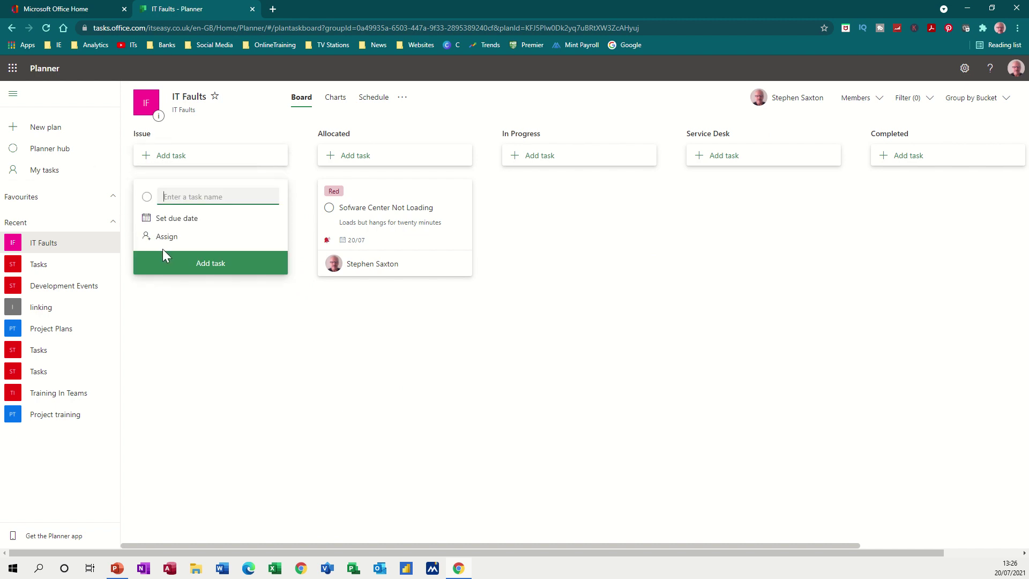
key("Escape")
Add 'Screen Issue' to Issue, due 20/07 and assigned to a newly added plan member
left_click(163, 160)
type("Screen Issue")
left_click(194, 221)
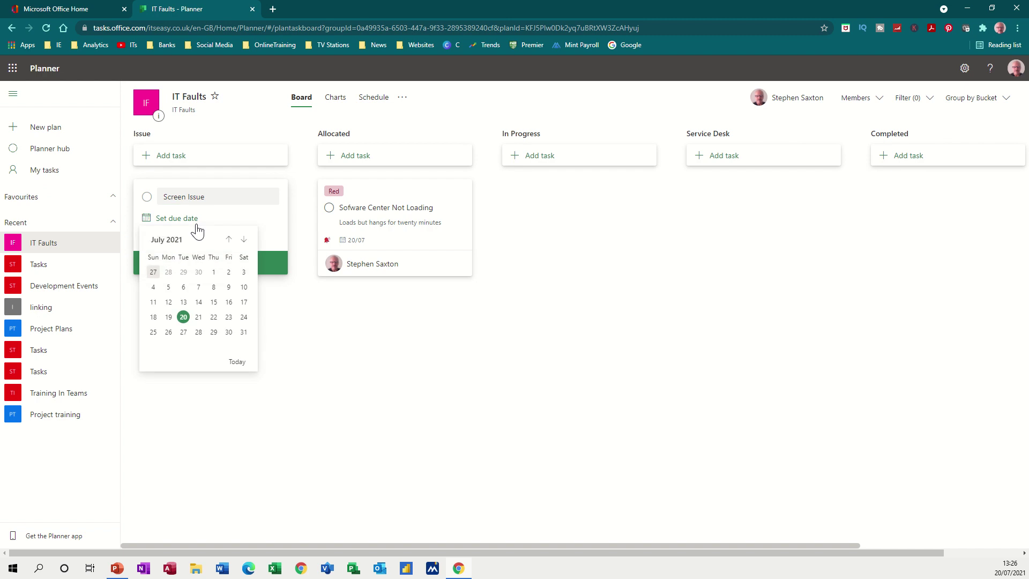
left_click(183, 316)
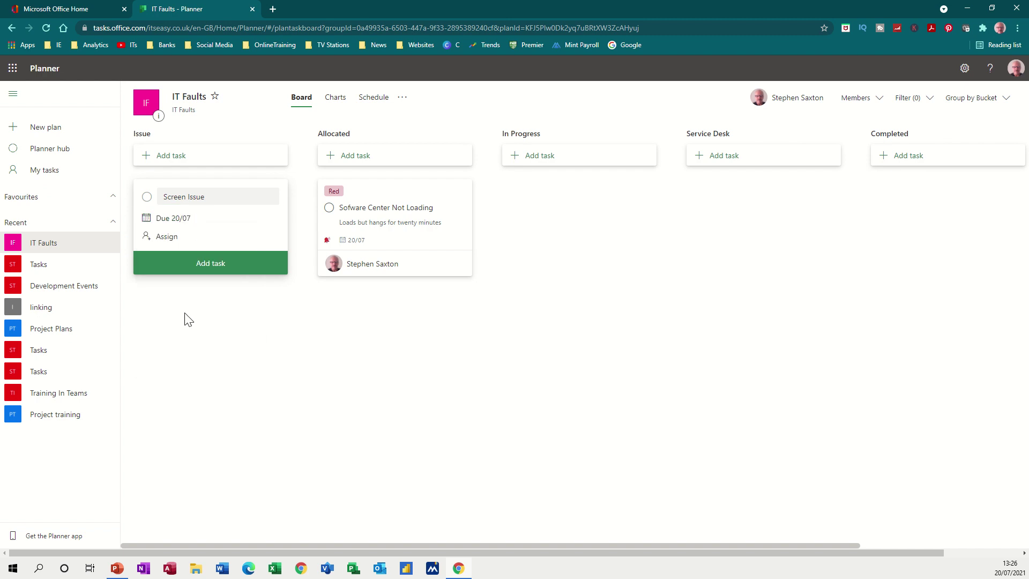
left_click(183, 246)
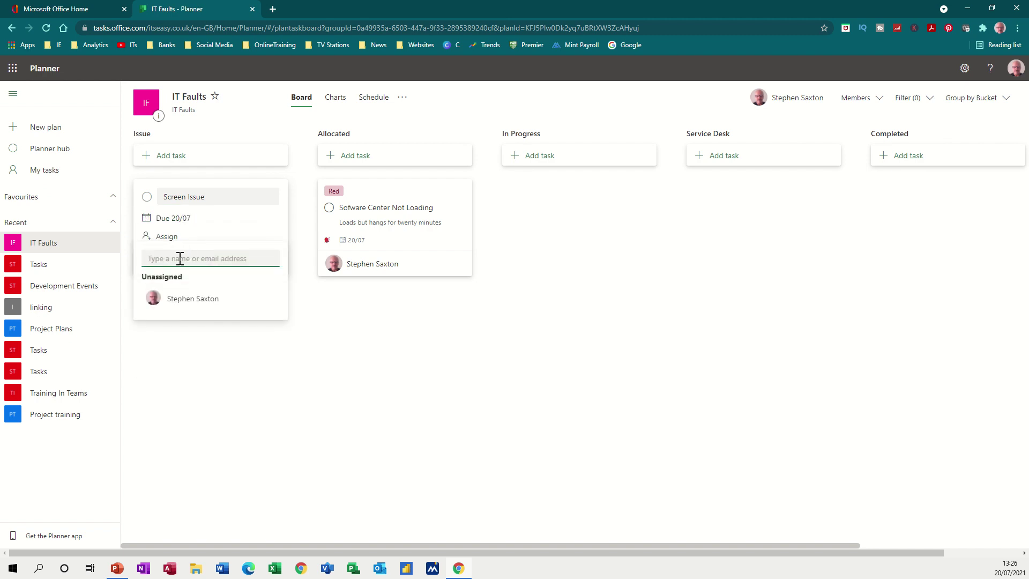
type("alan")
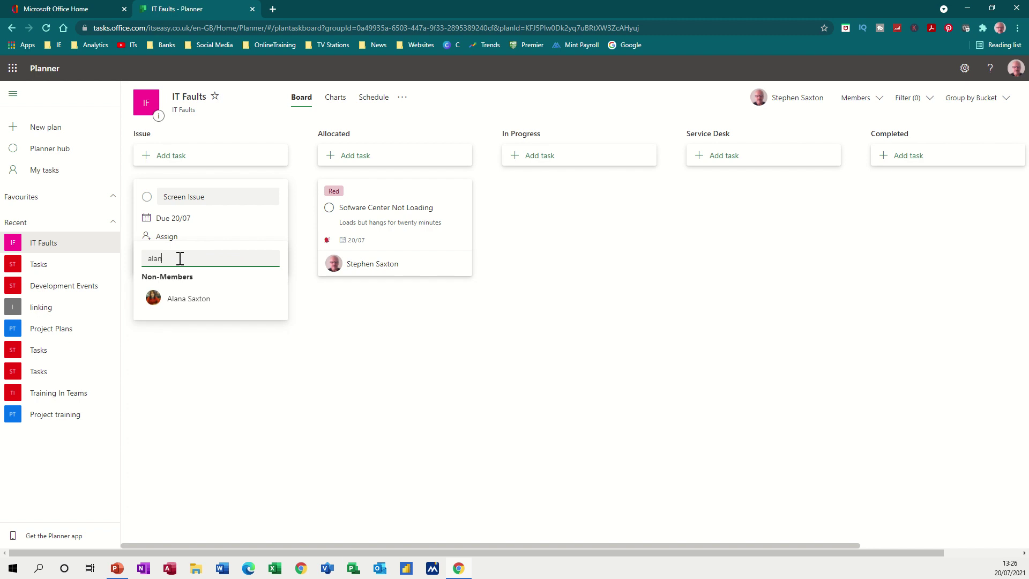
left_click(184, 303)
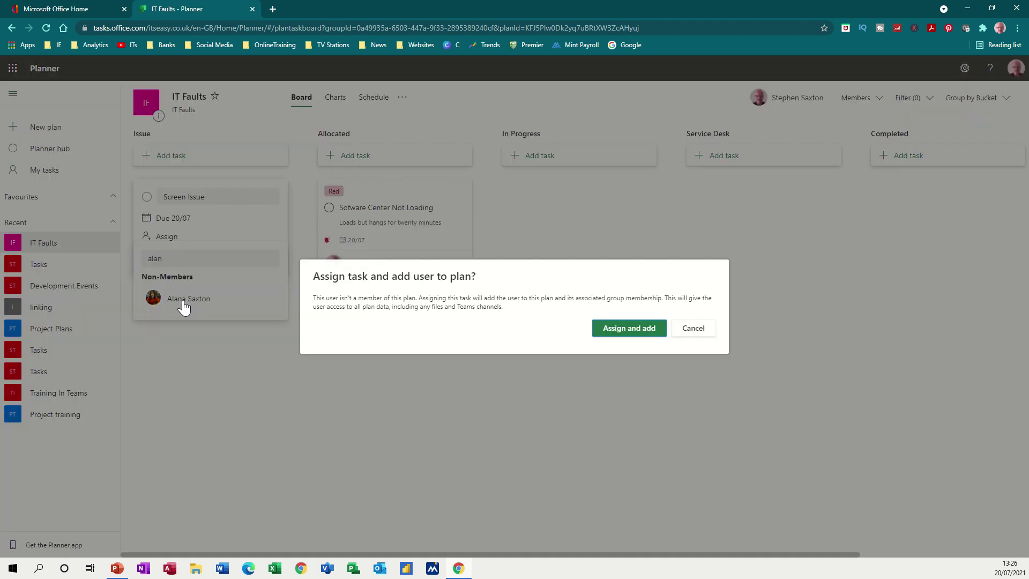
left_click(623, 334)
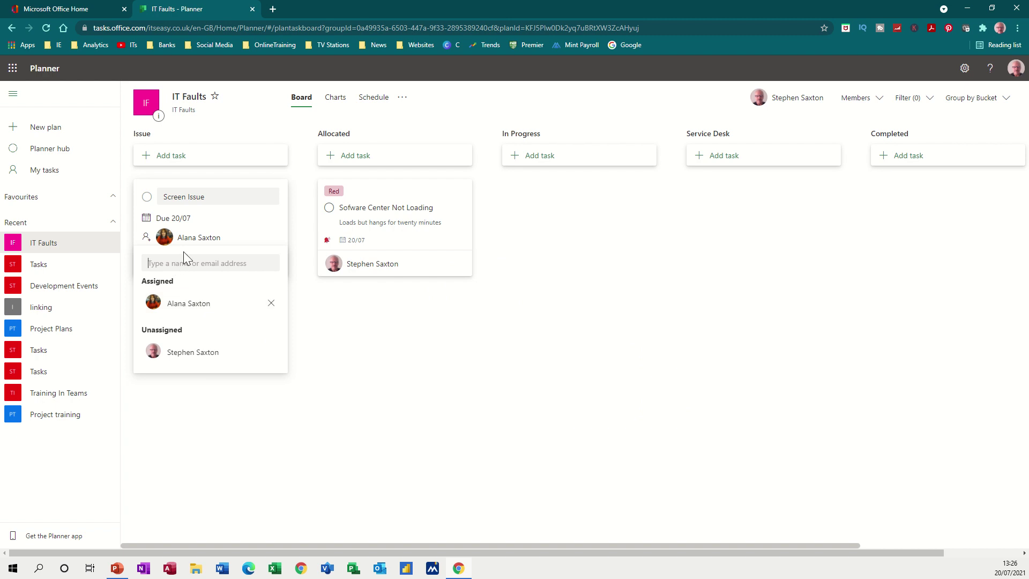
left_click(181, 411)
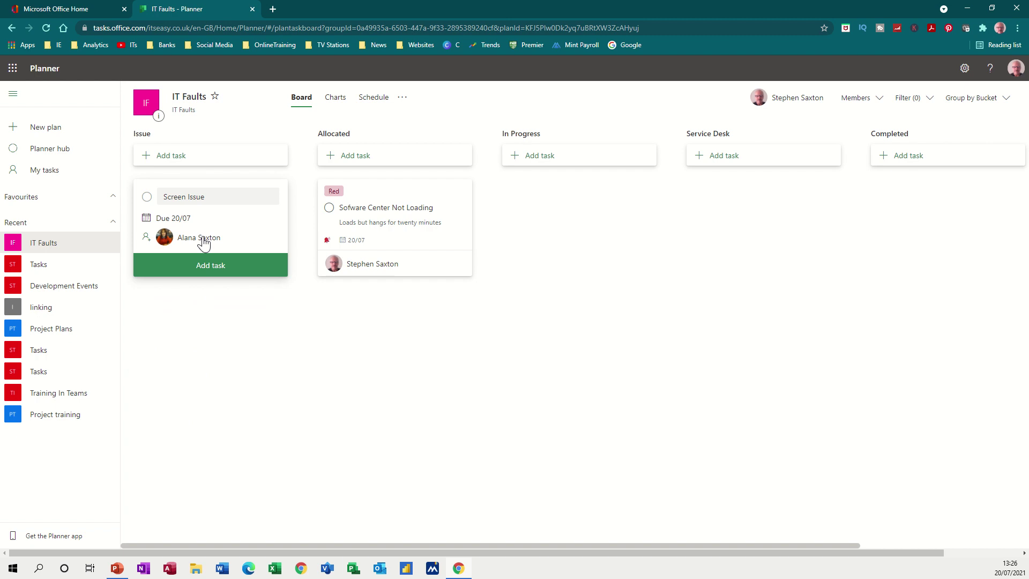
left_click(205, 266)
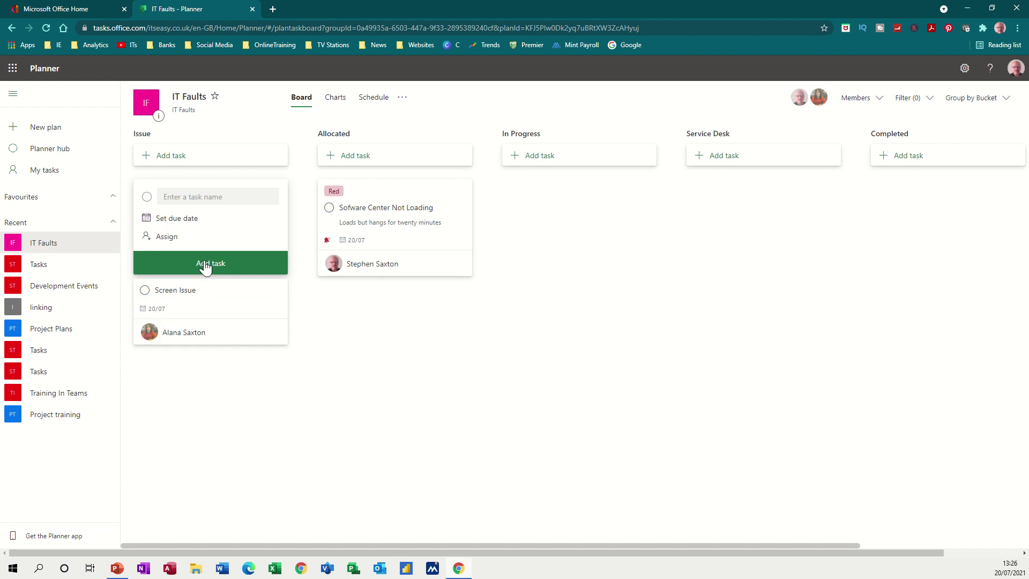
left_click(207, 316)
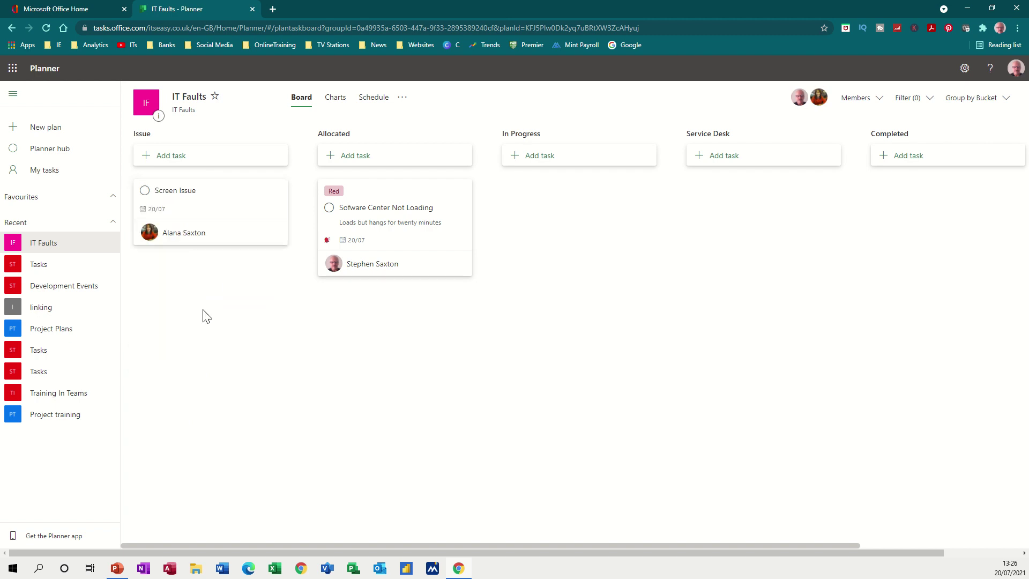
Give Screen Issue the note 'Can't add two monitors' on its card, Urgent priority and Pink label
left_click(189, 217)
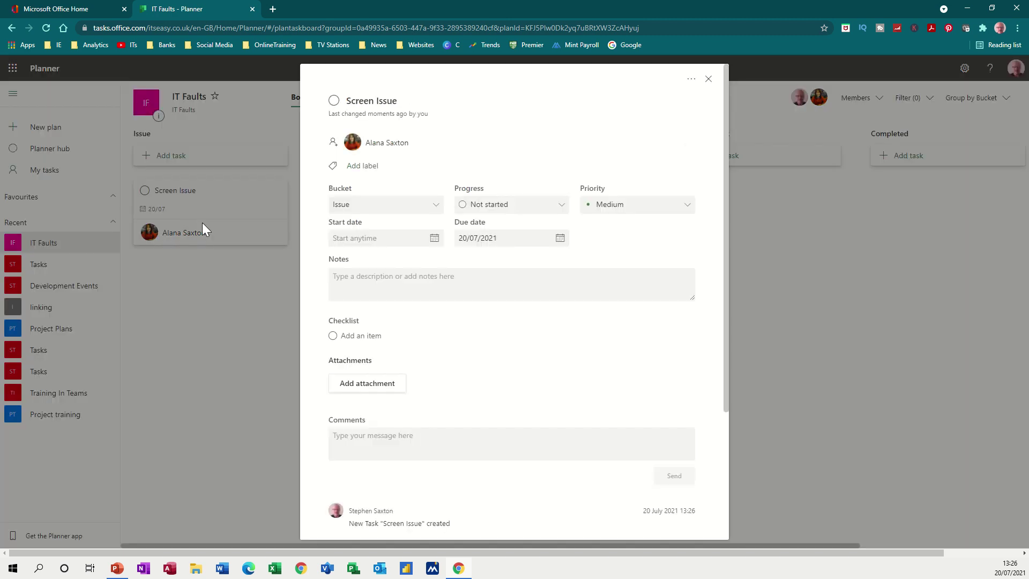
left_click(372, 284)
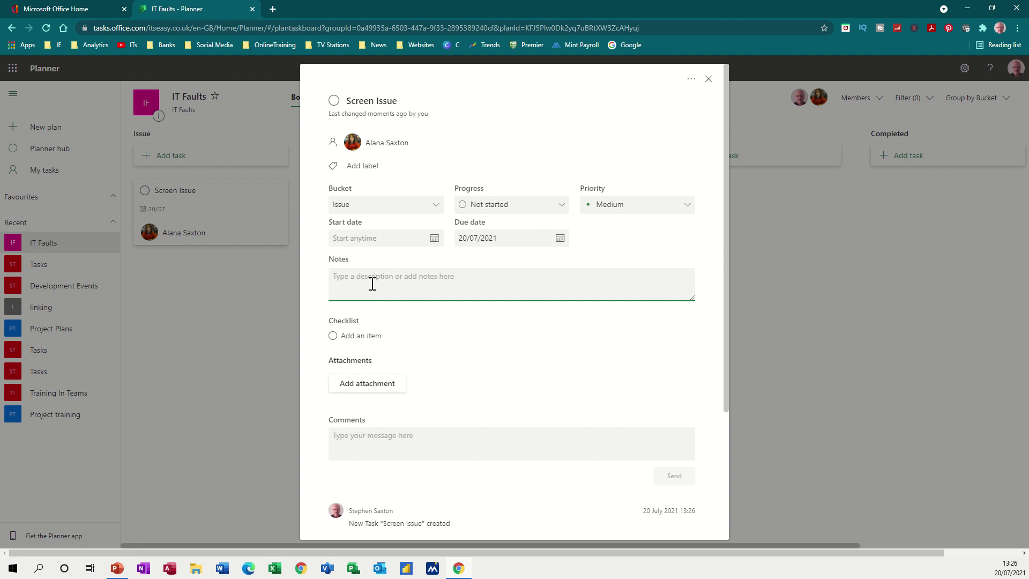
type("C")
key("BackSpace")
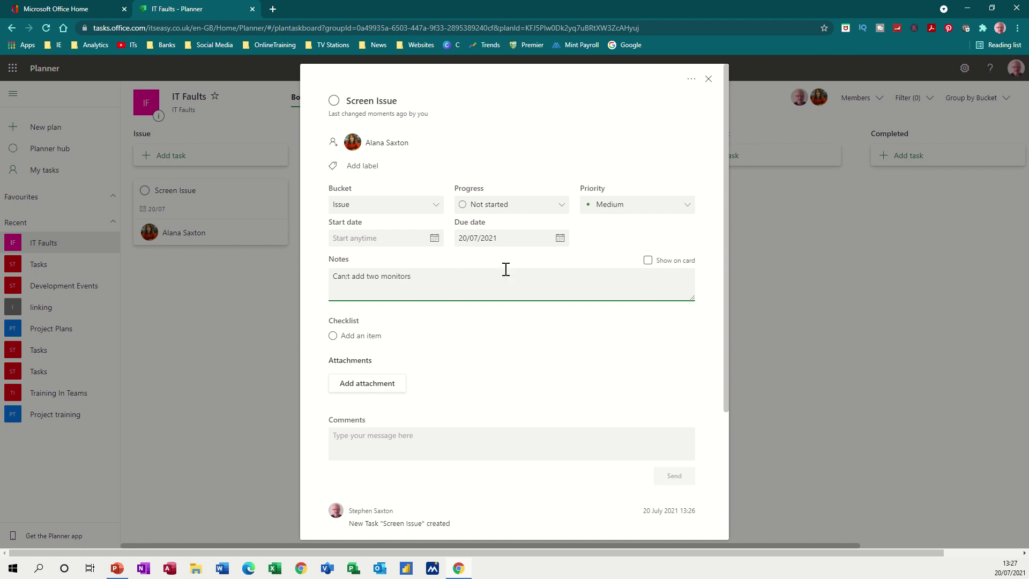
left_click(656, 209)
left_click(628, 224)
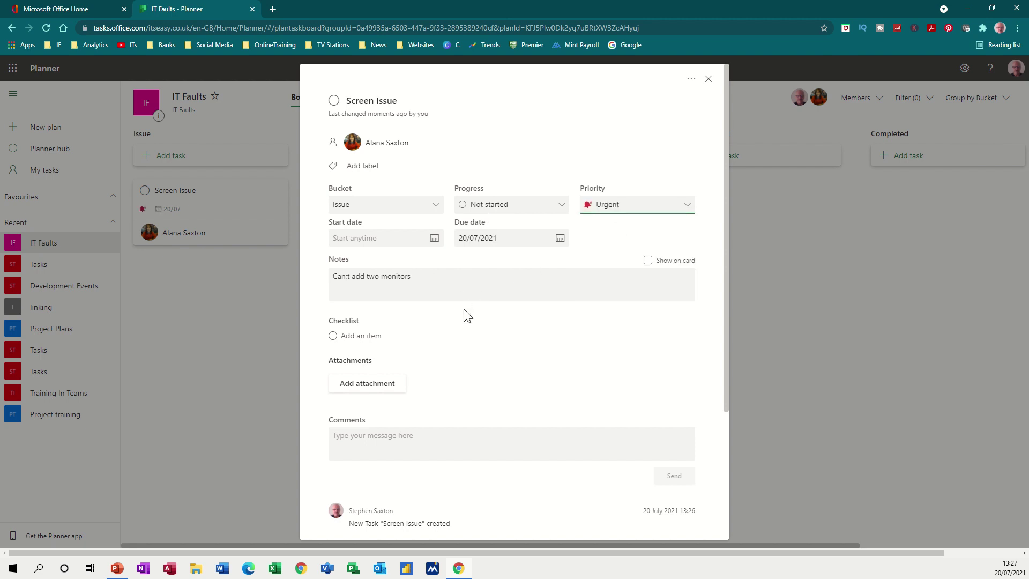
left_click(648, 261)
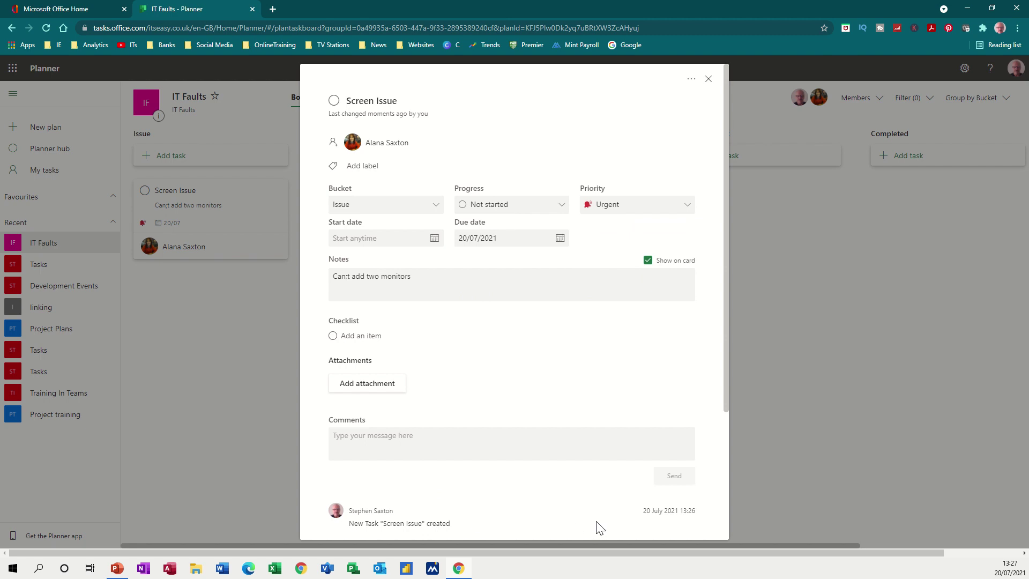
left_click(368, 167)
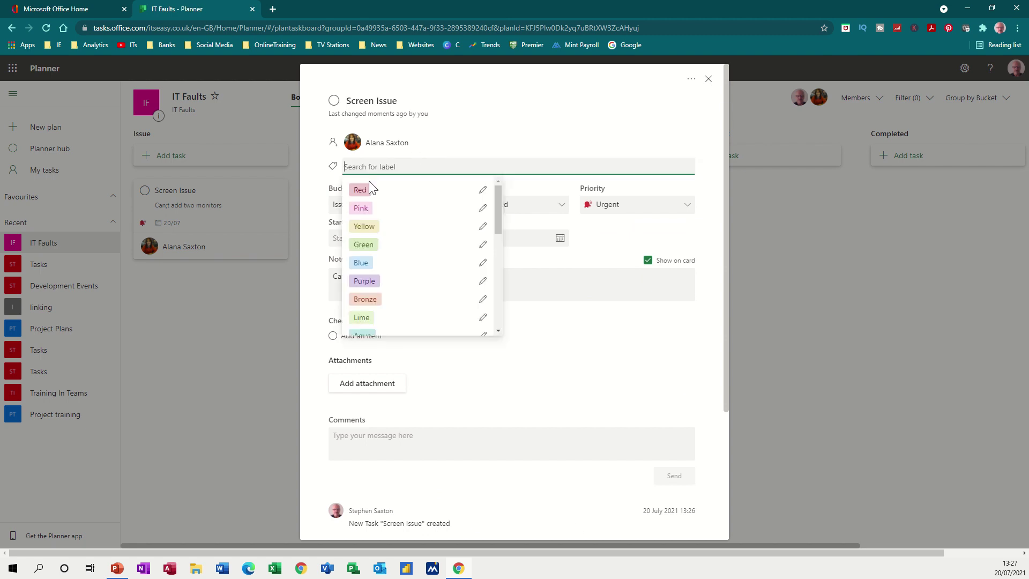
left_click(359, 210)
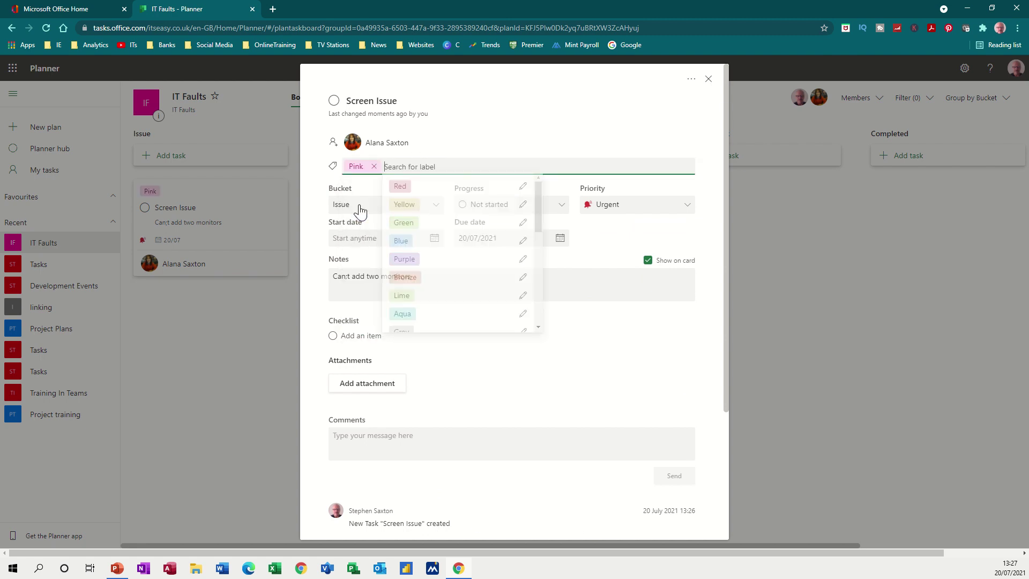
left_click(709, 80)
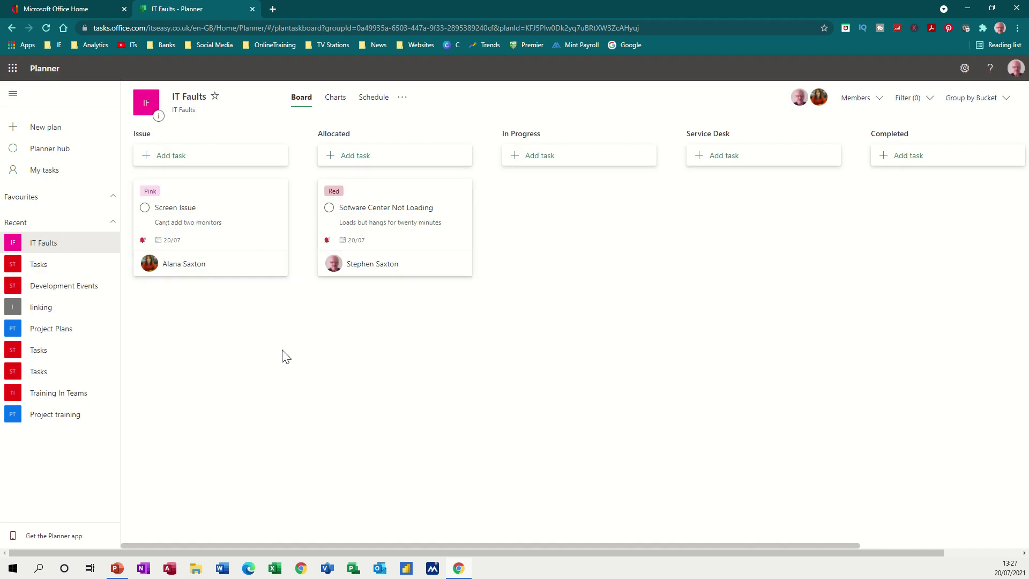
Move Screen Issue to Allocated and Sofware Center Not Loading to In Progress
left_click_drag(174, 200, 359, 322)
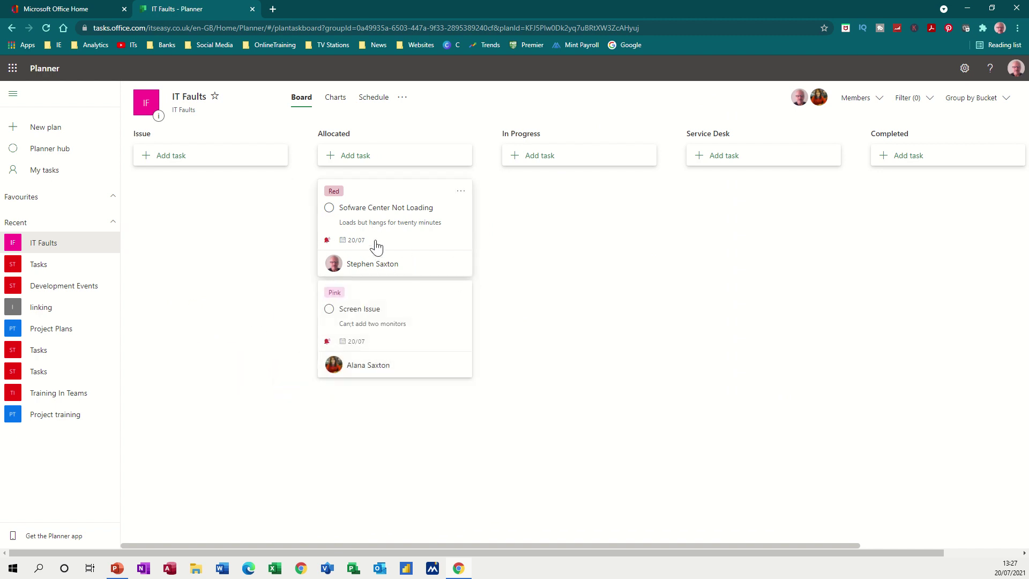
left_click_drag(371, 202, 561, 202)
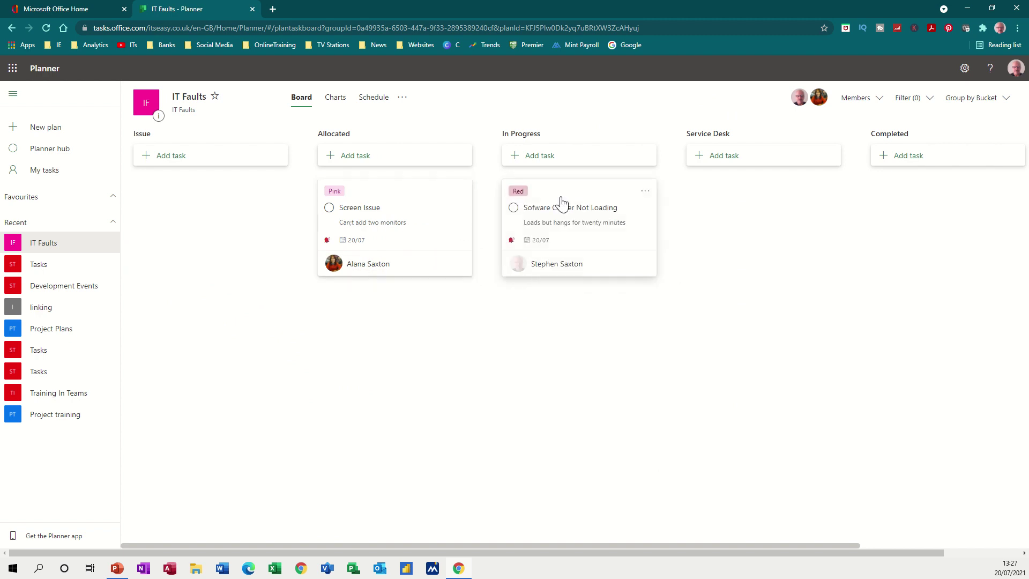
left_click(584, 242)
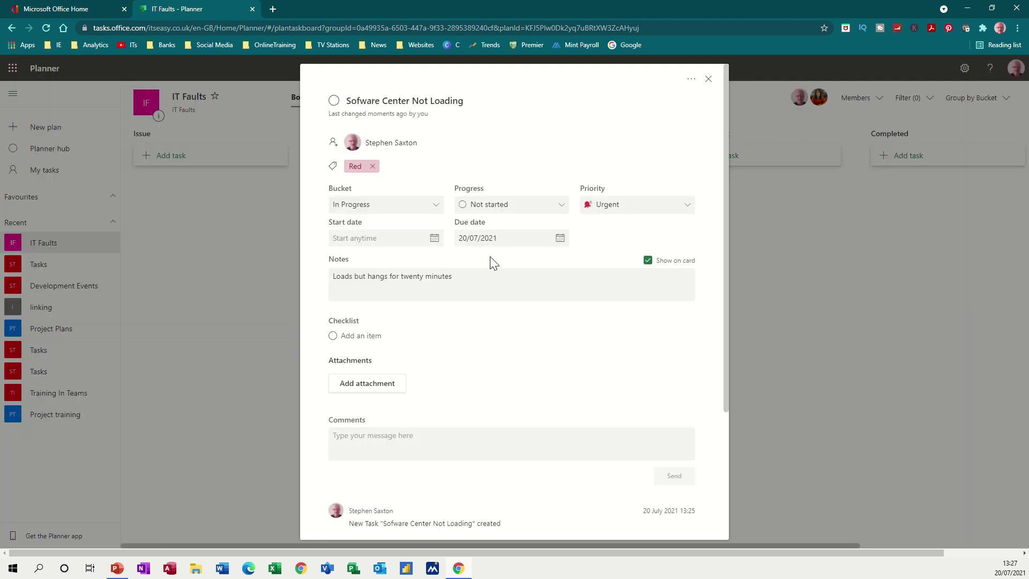
left_click(434, 205)
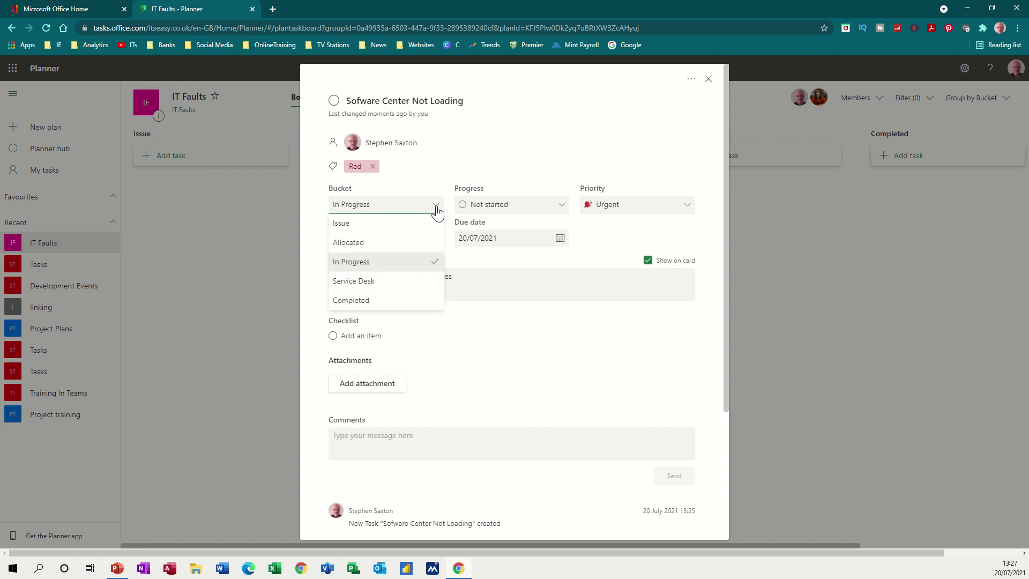
left_click(386, 270)
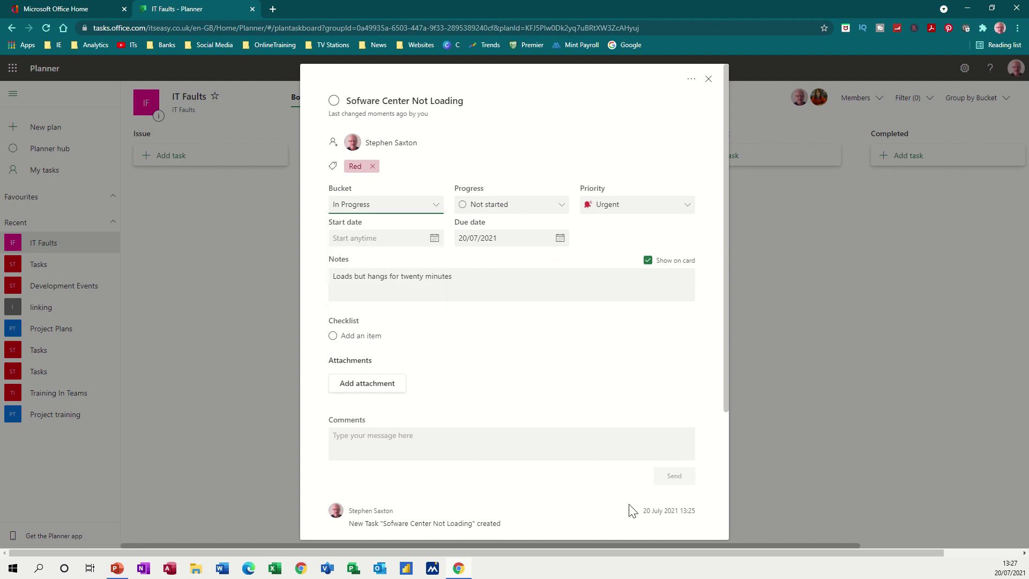
left_click(708, 79)
Move Screen Issue into the In Progress bucket
left_click(398, 242)
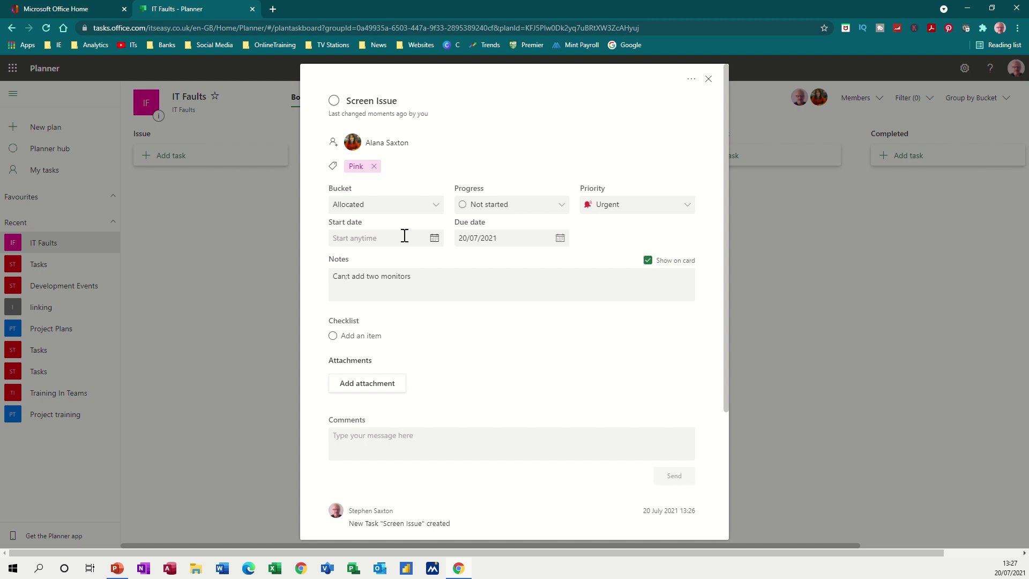
left_click(708, 79)
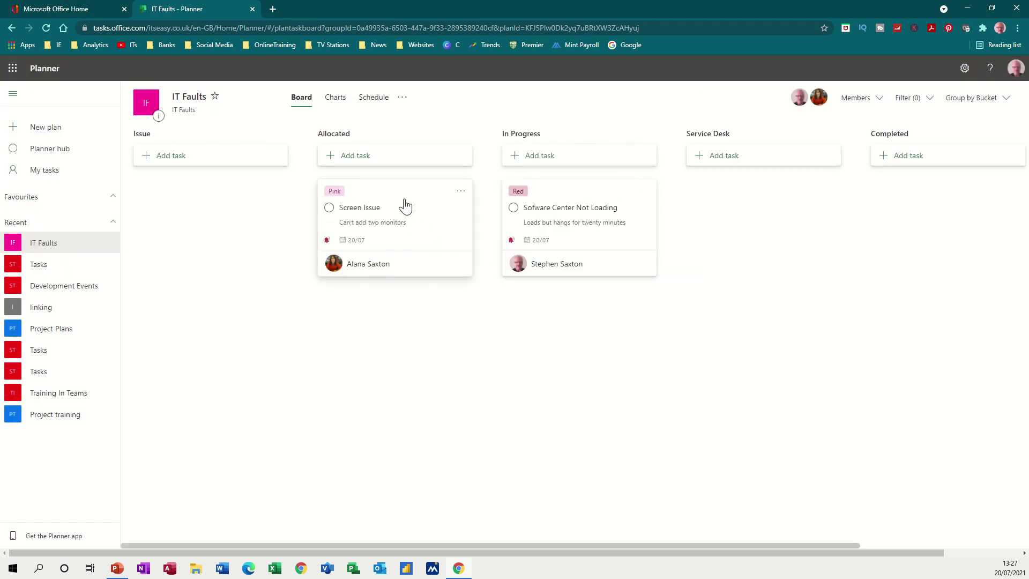
left_click_drag(405, 206, 588, 329)
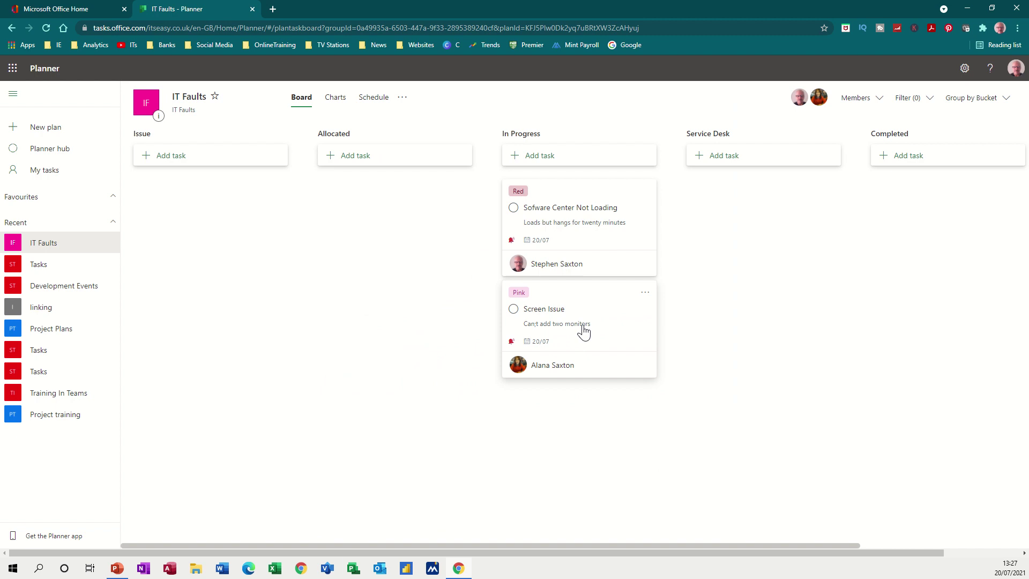
left_click(576, 345)
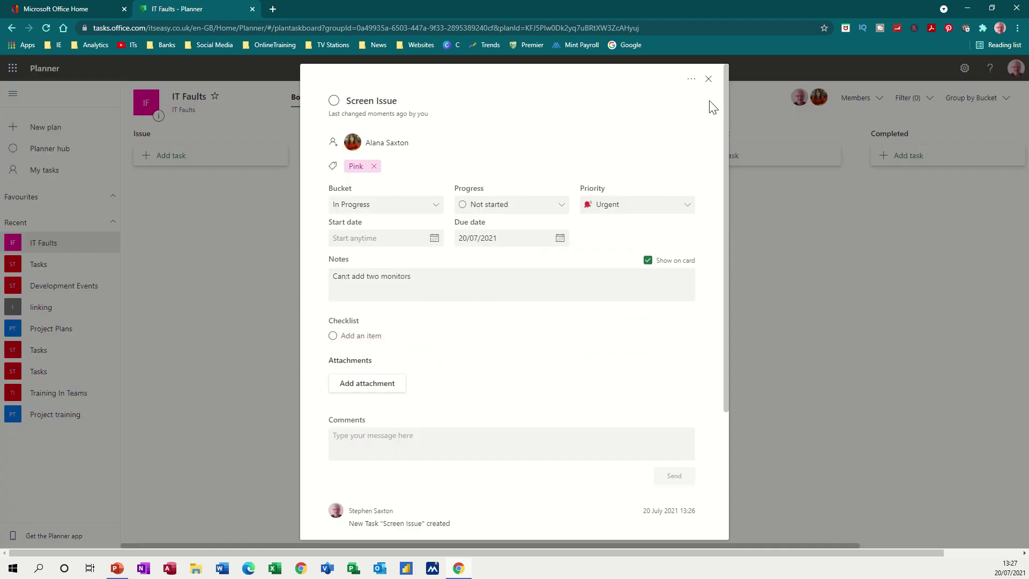
left_click(708, 79)
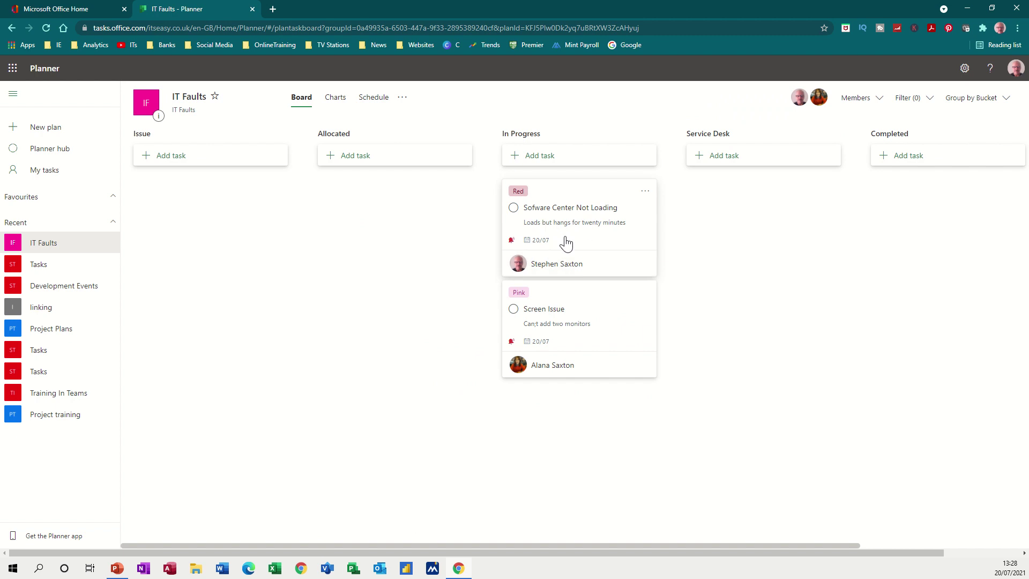
Move Sofware Center Not Loading to Service Desk and mark it complete
left_click_drag(564, 241, 761, 249)
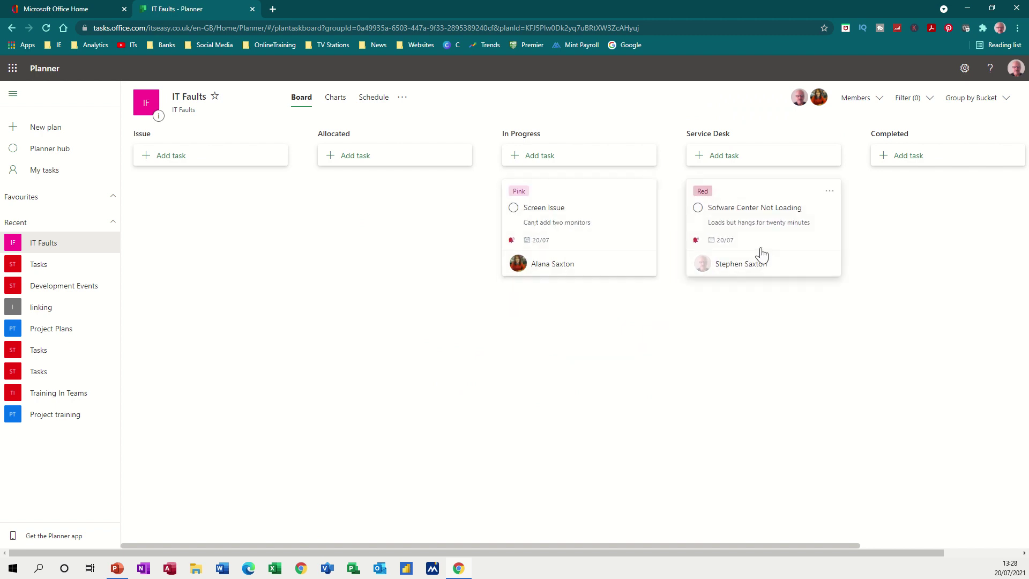
left_click(763, 250)
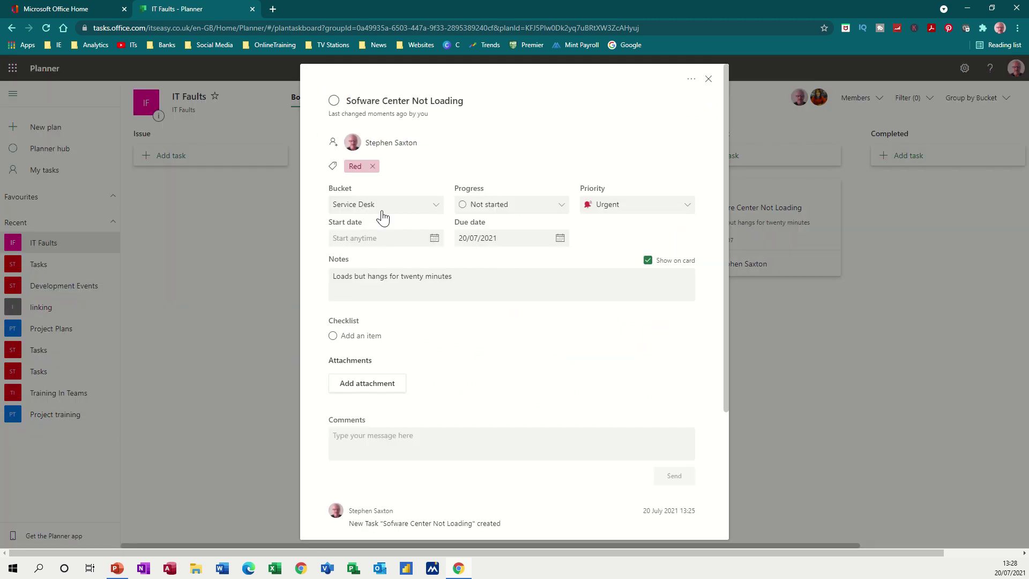
left_click(560, 207)
left_click(500, 243)
left_click(708, 80)
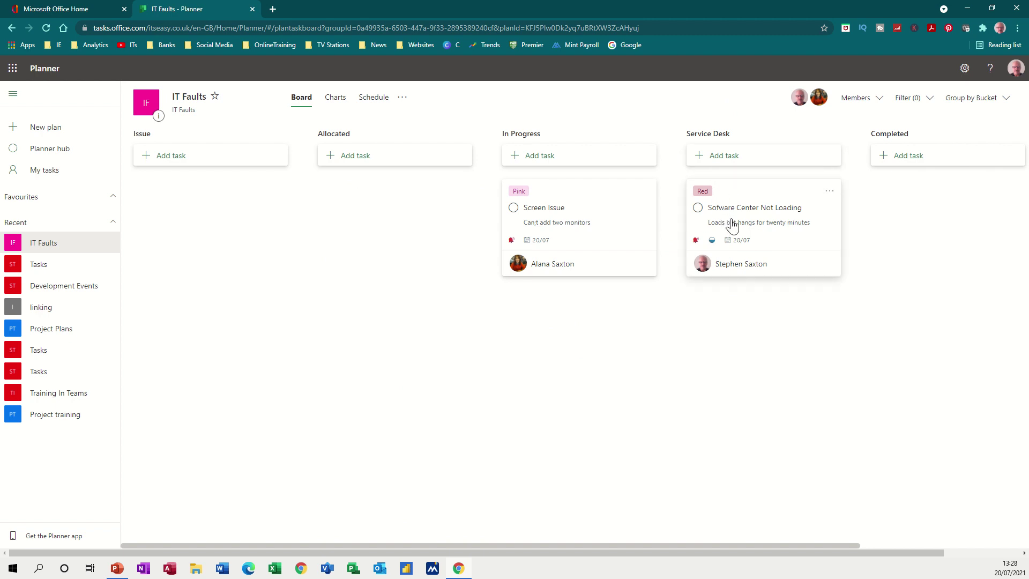
left_click(698, 208)
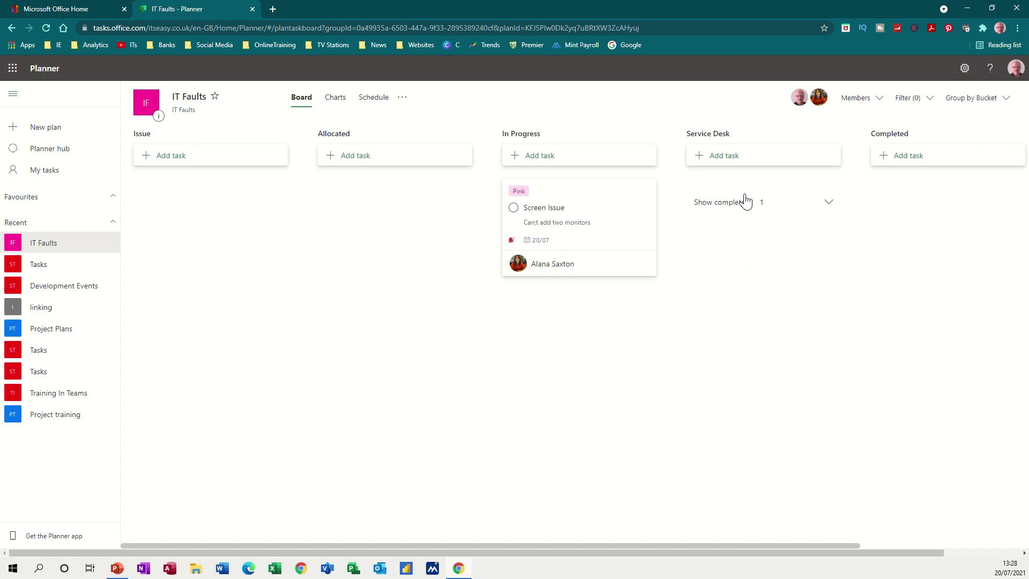
Move Sofware Center Not Loading into the Completed bucket and mark it complete again
left_click(737, 204)
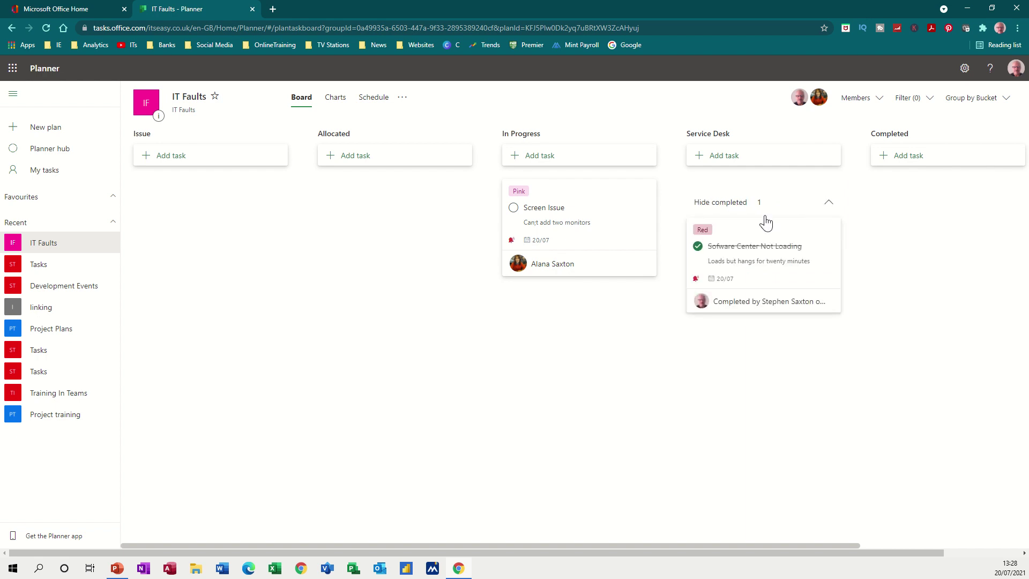
left_click_drag(765, 223, 908, 219)
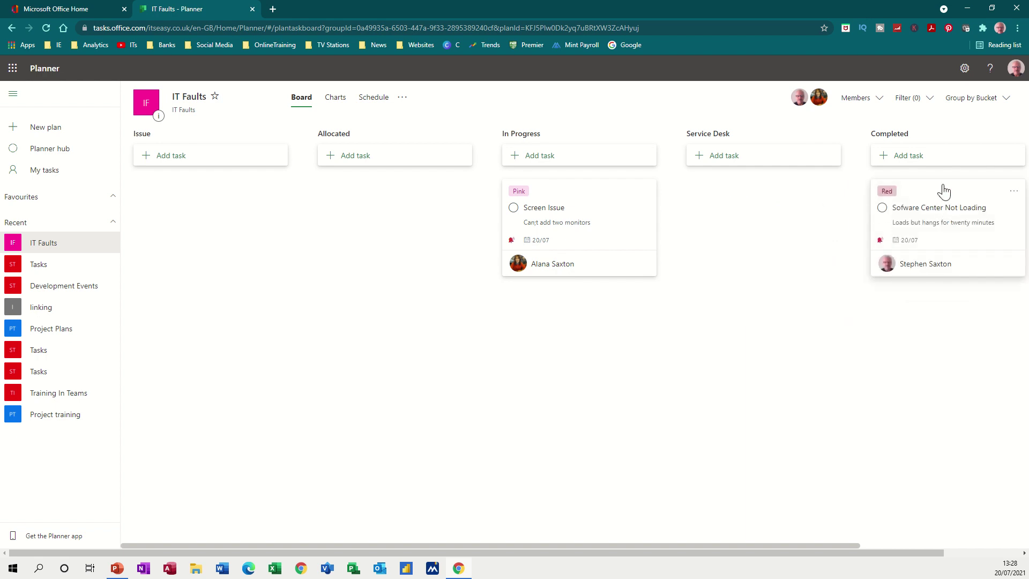
left_click(882, 208)
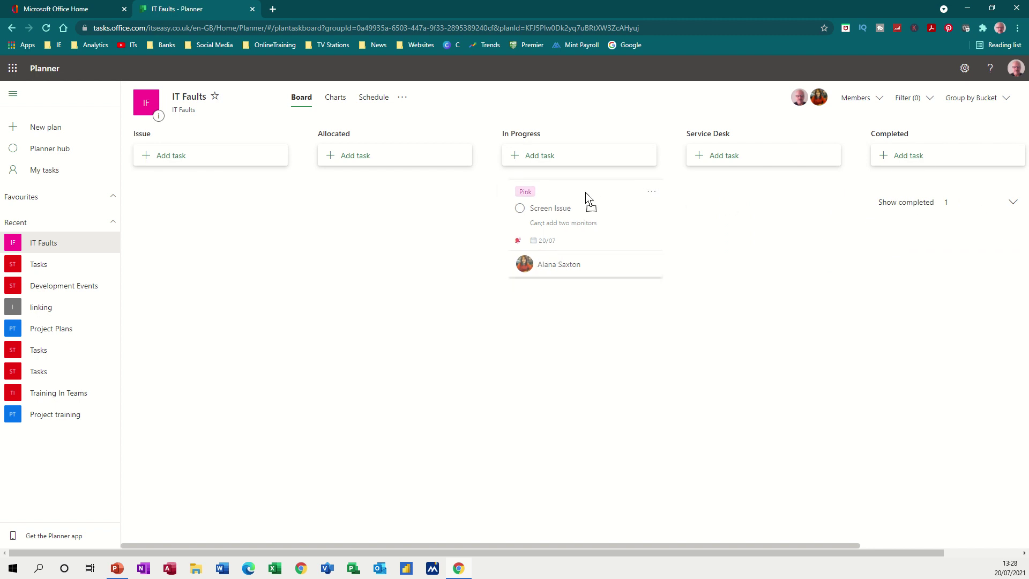
Mark Screen Issue complete, move it into Completed, and show both completed tasks there
left_click(517, 213)
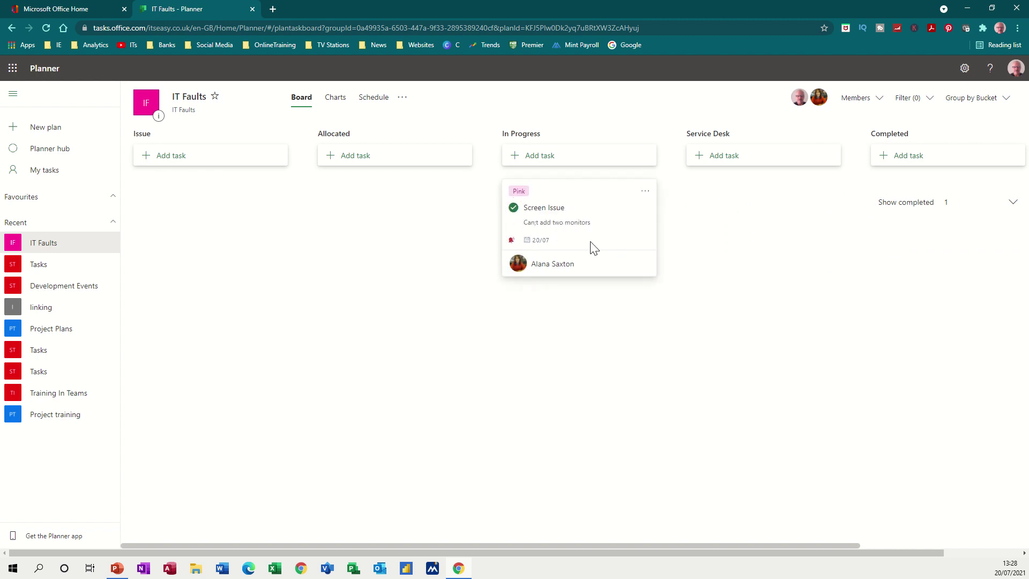
left_click(611, 206)
left_click_drag(562, 234, 930, 250)
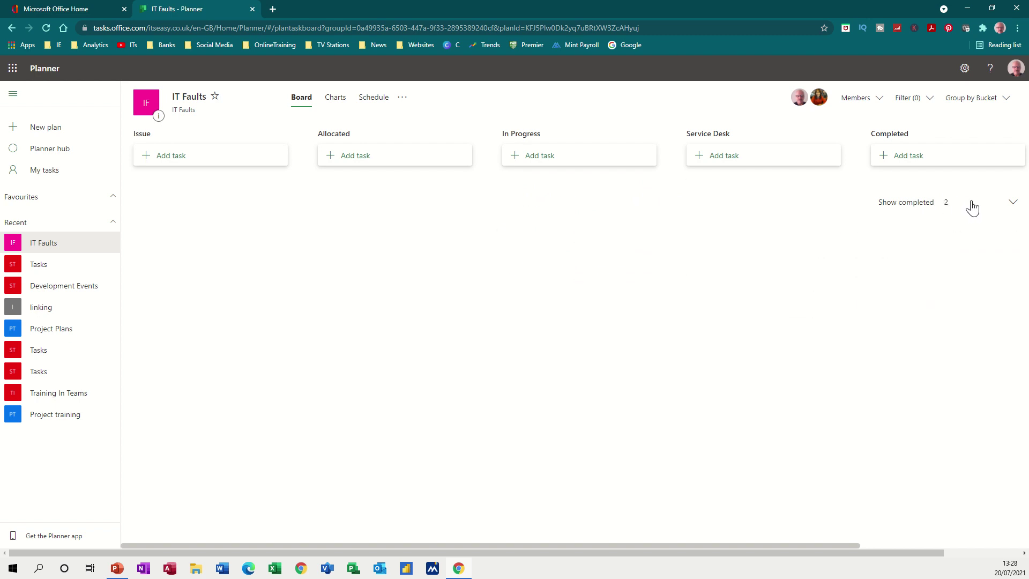
left_click(1013, 203)
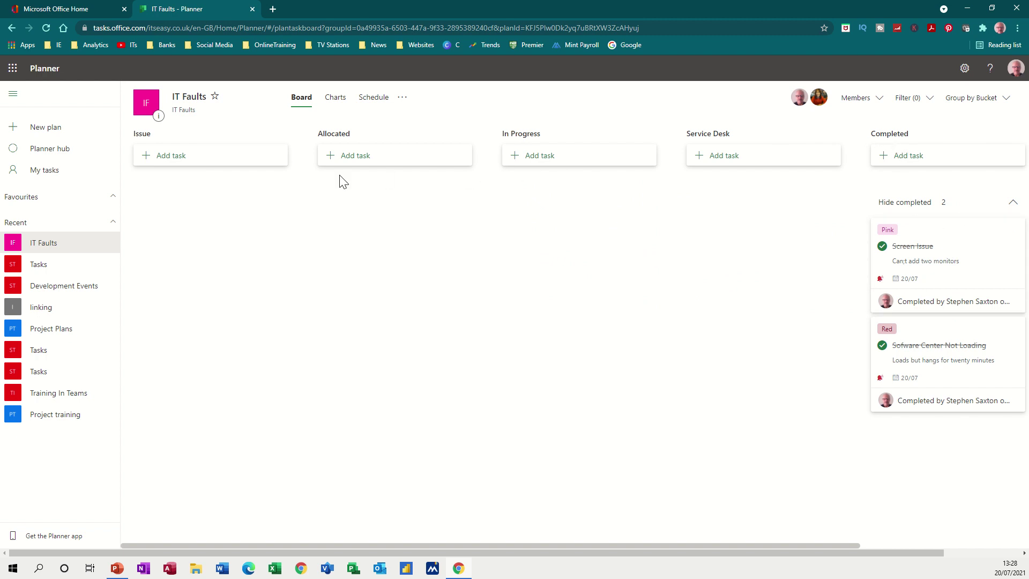
Start a Close Lid task in the Issue bucket with a due date of 20 July
left_click(169, 162)
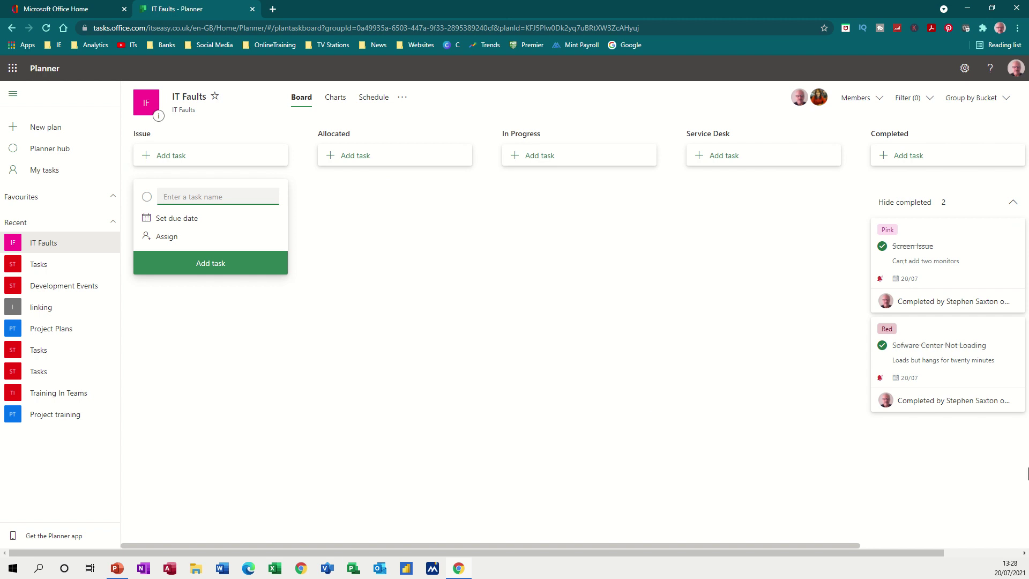
type("Close Lid")
left_click(161, 221)
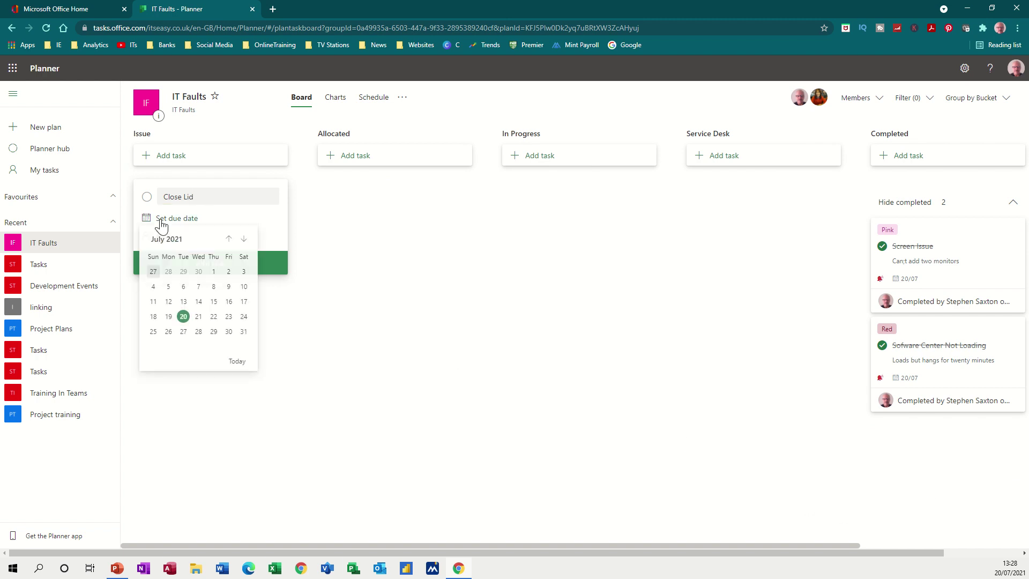
left_click(184, 316)
Assign two people to the task, adding each of them to the plan
left_click(188, 238)
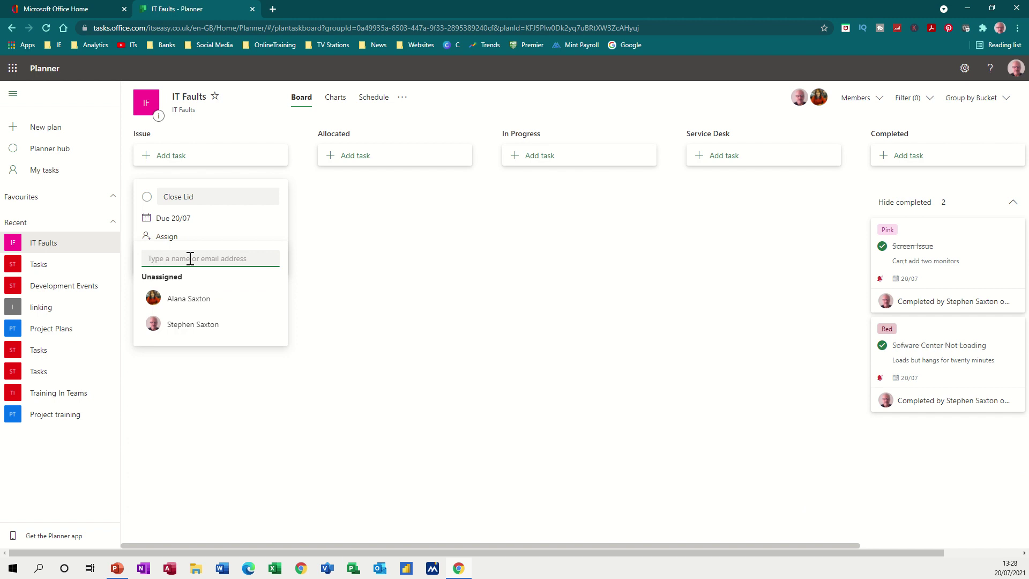
type("ashley")
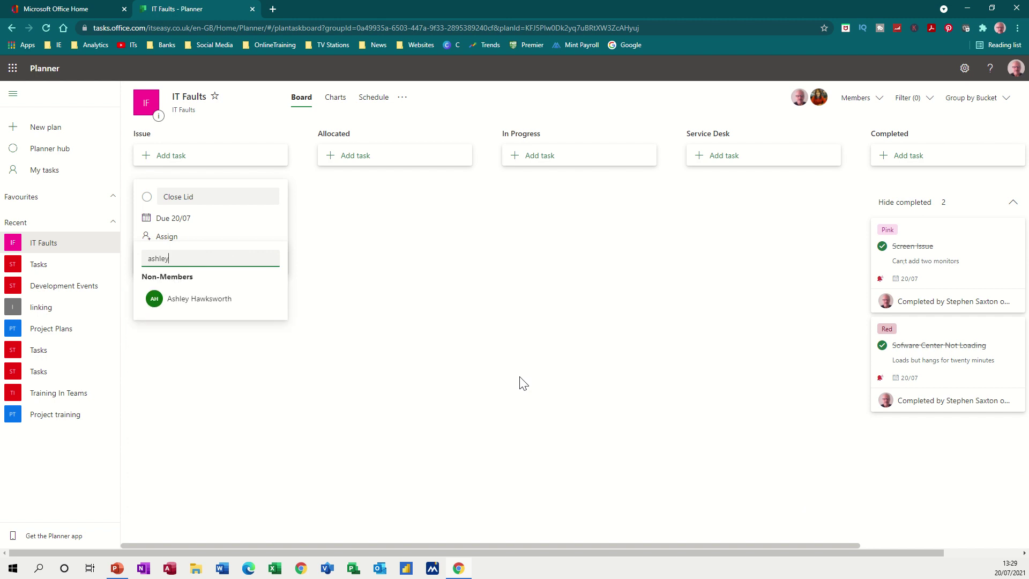
left_click(180, 300)
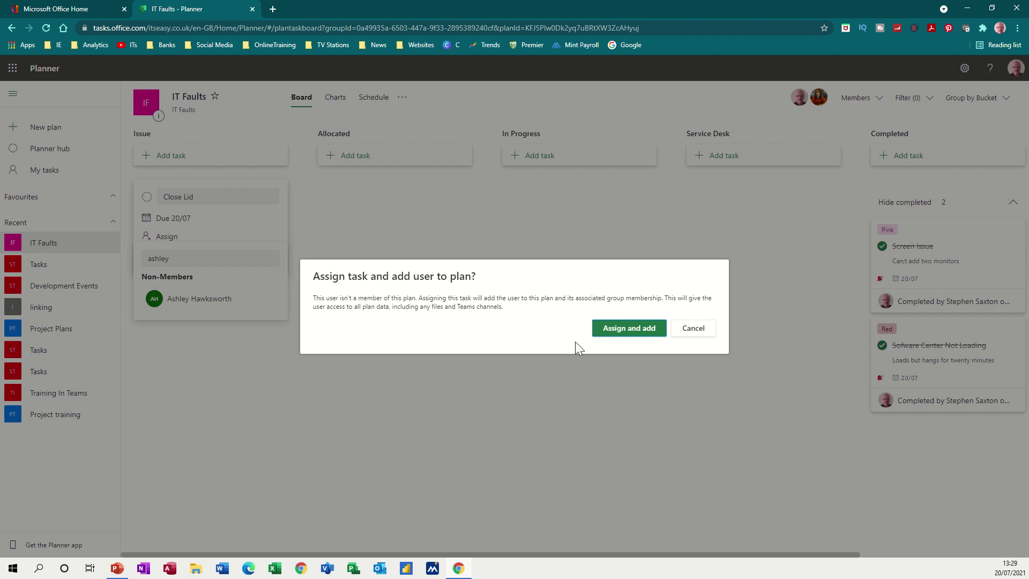
left_click(619, 333)
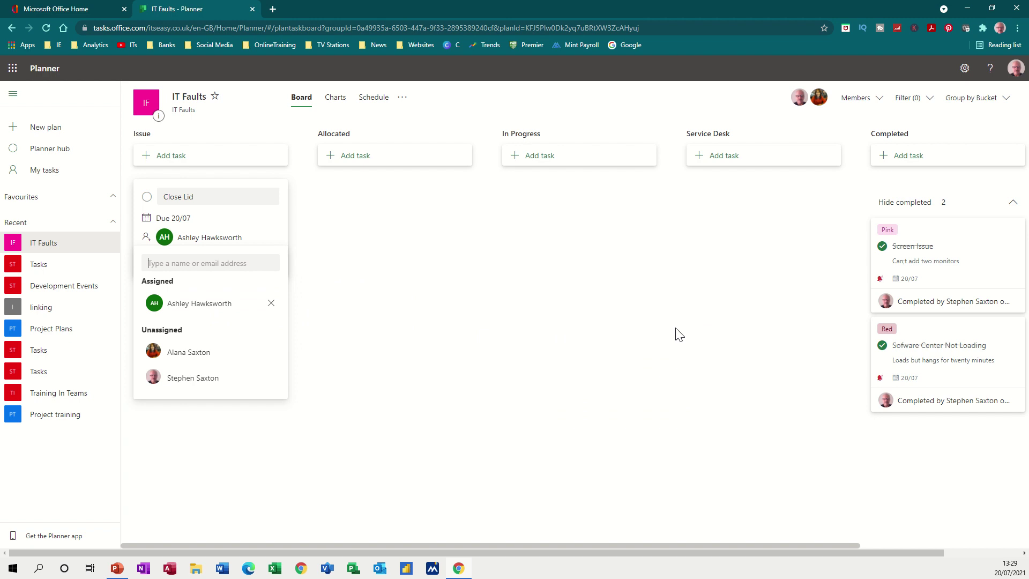
type("tom")
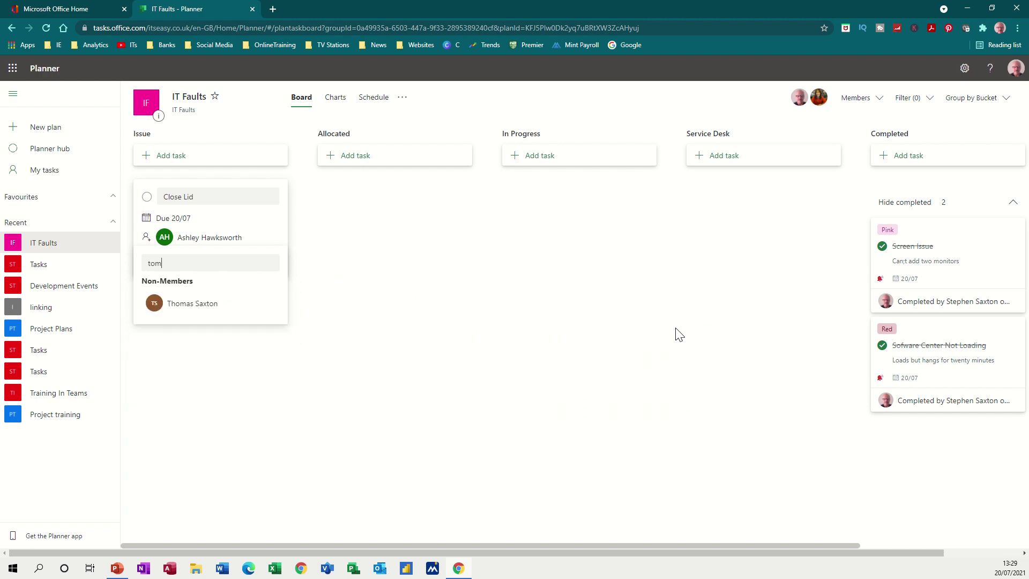
left_click(184, 304)
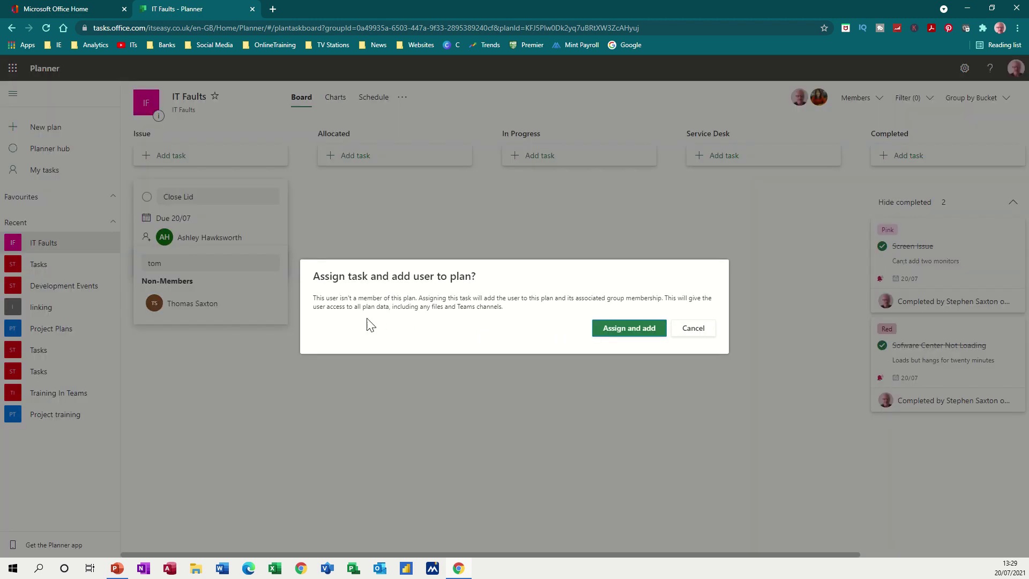
left_click(603, 329)
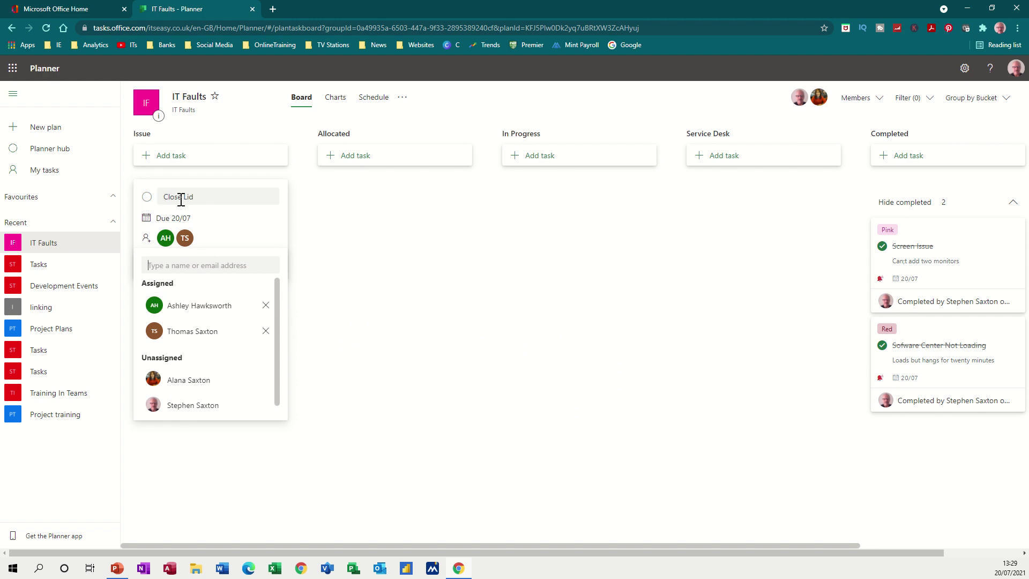
left_click(226, 458)
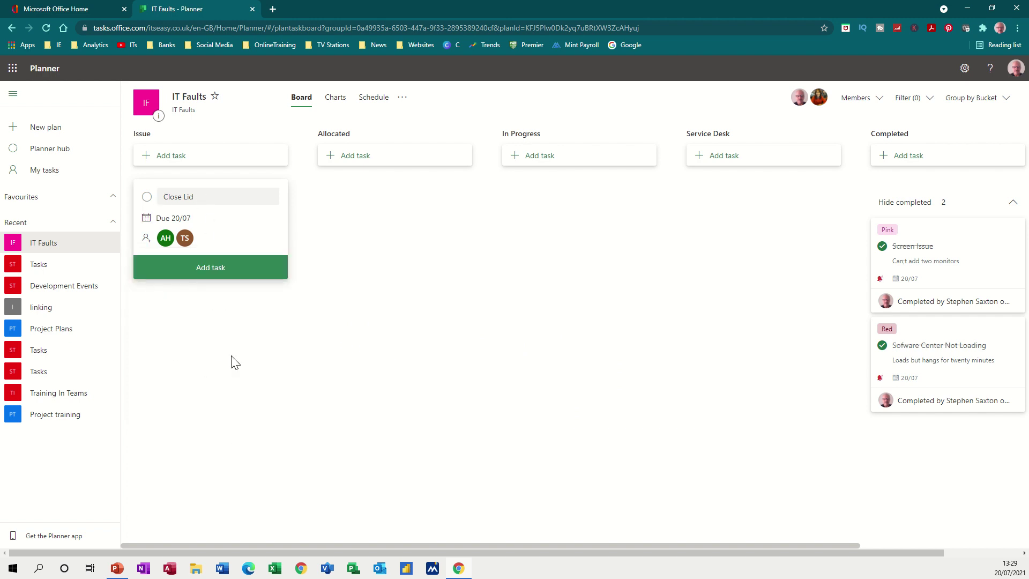
Keep the 20/07 due date, create the Close Lid task and open its details
left_click(211, 223)
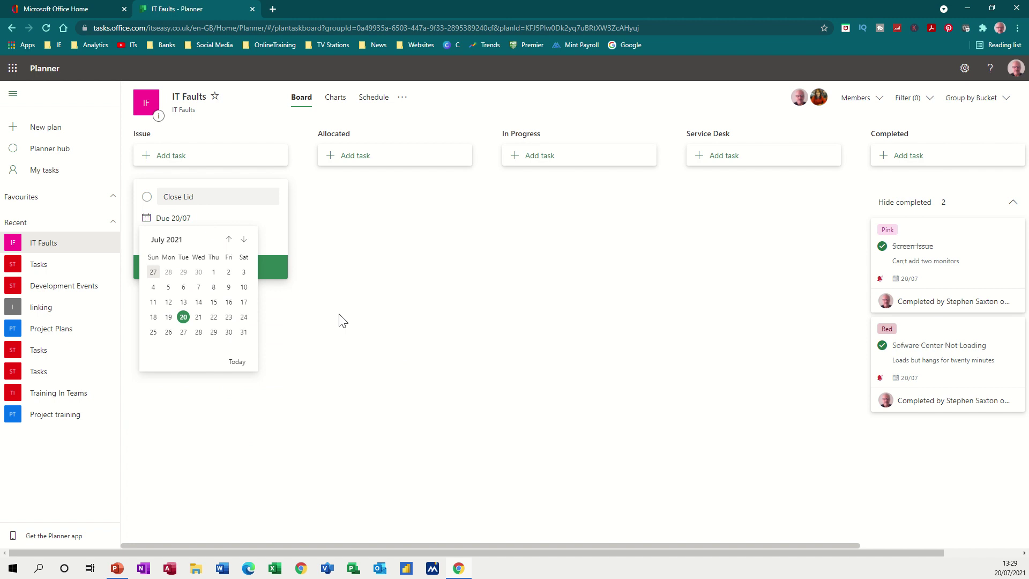
left_click(242, 265)
left_click(236, 271)
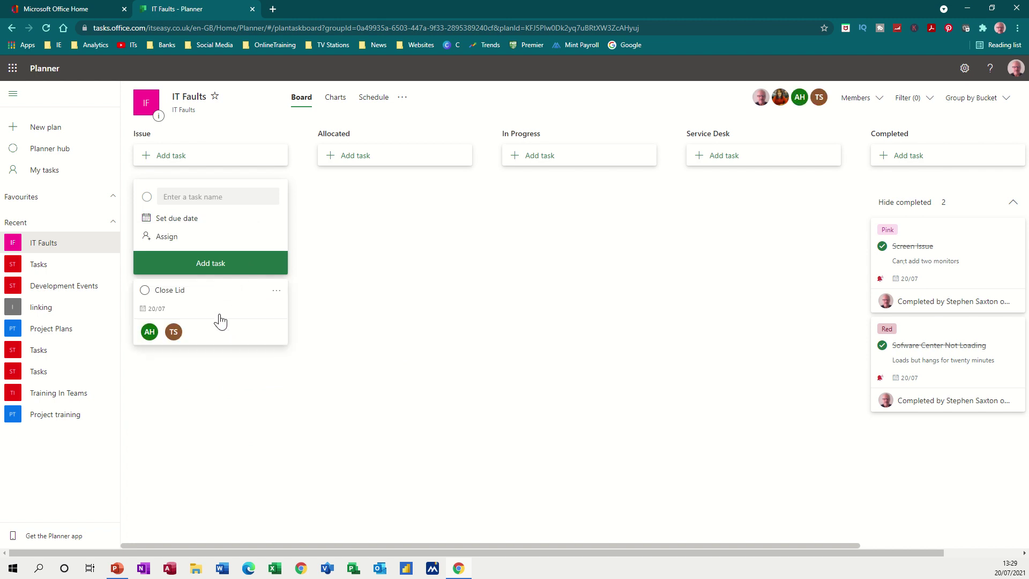
key("Escape")
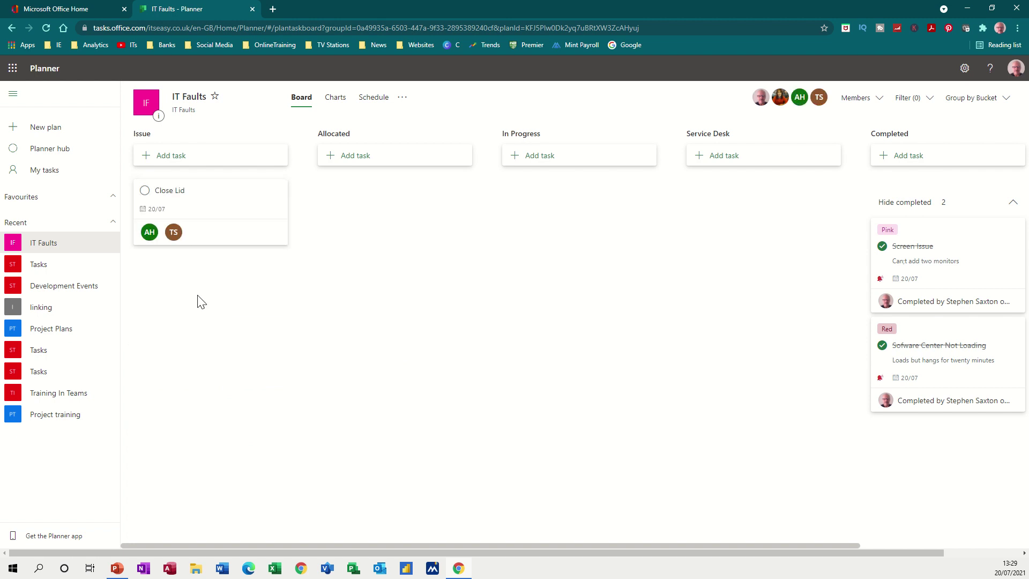
left_click(211, 211)
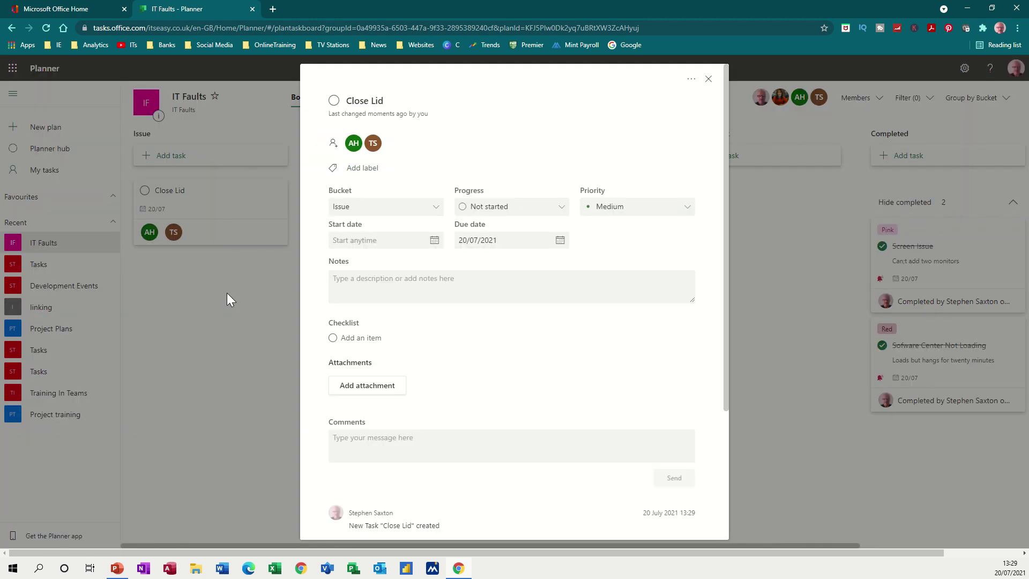
Add the note 'when i close the lid, my computer goes off' and show it on the card
left_click(374, 292)
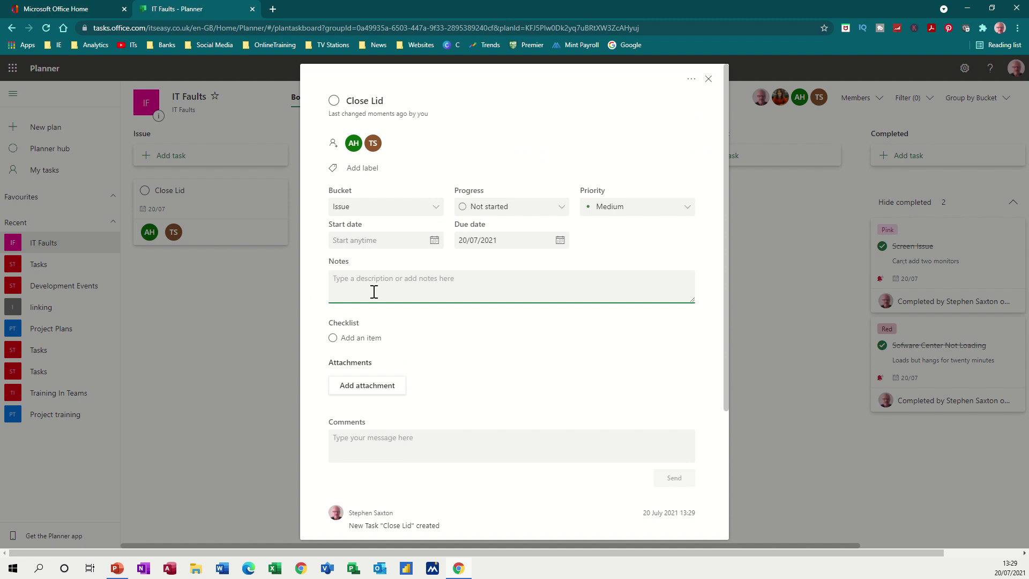
type("when i")
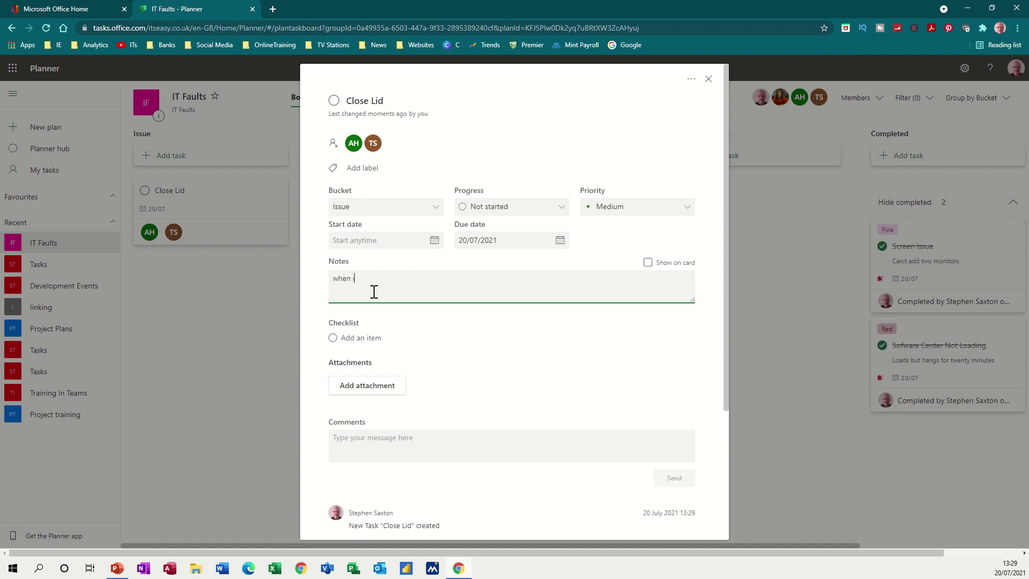
type(" close the lid, my computer goes off")
left_click(648, 262)
Tag Close Lid with the Red label and set its priority to Important
left_click(355, 168)
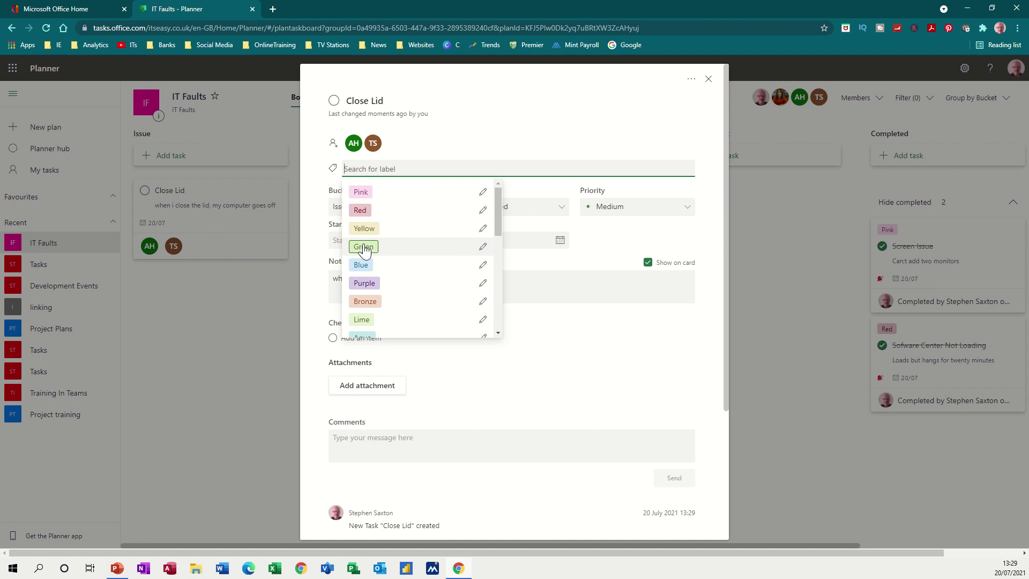
left_click(361, 209)
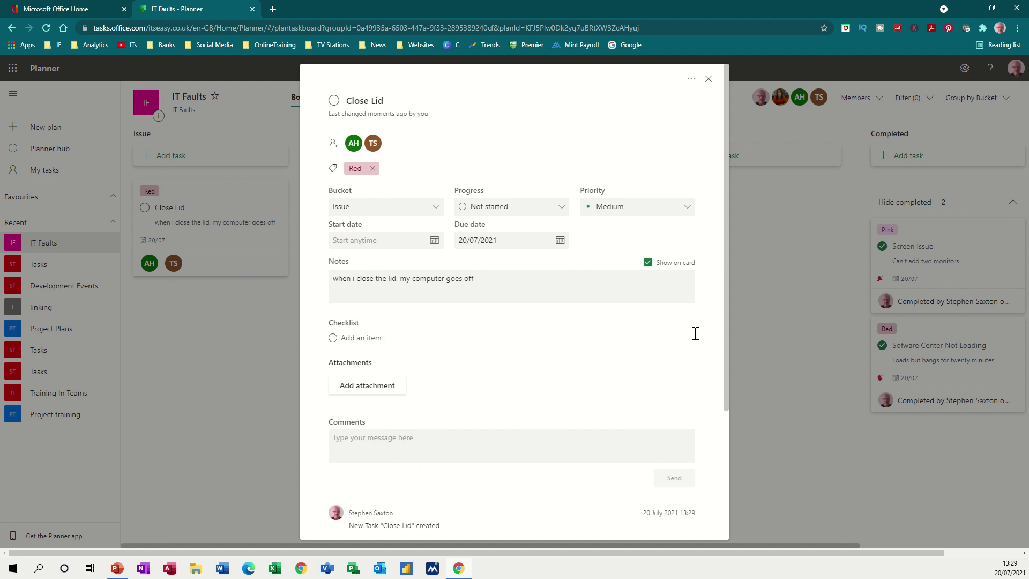
left_click(690, 214)
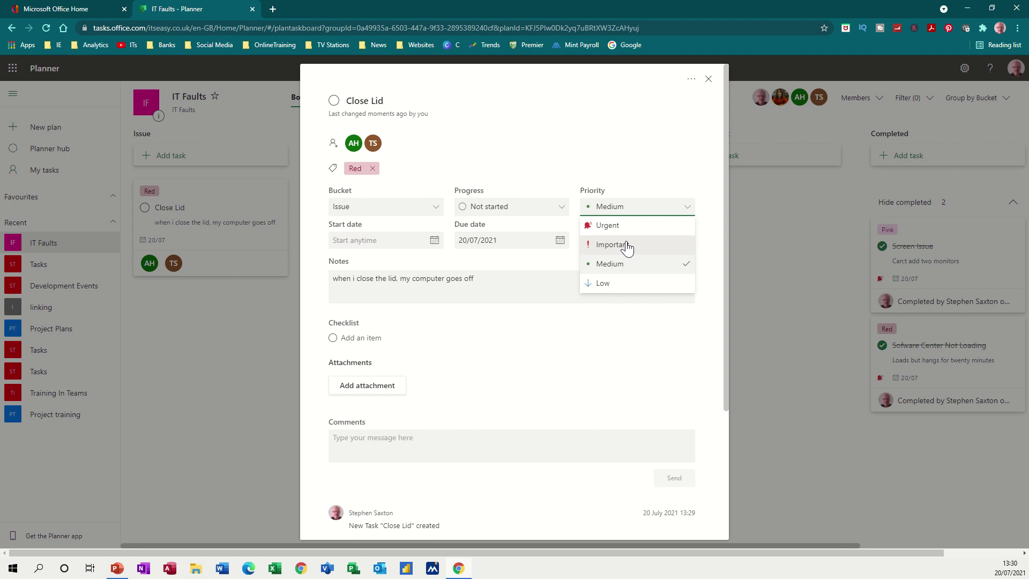
left_click(628, 246)
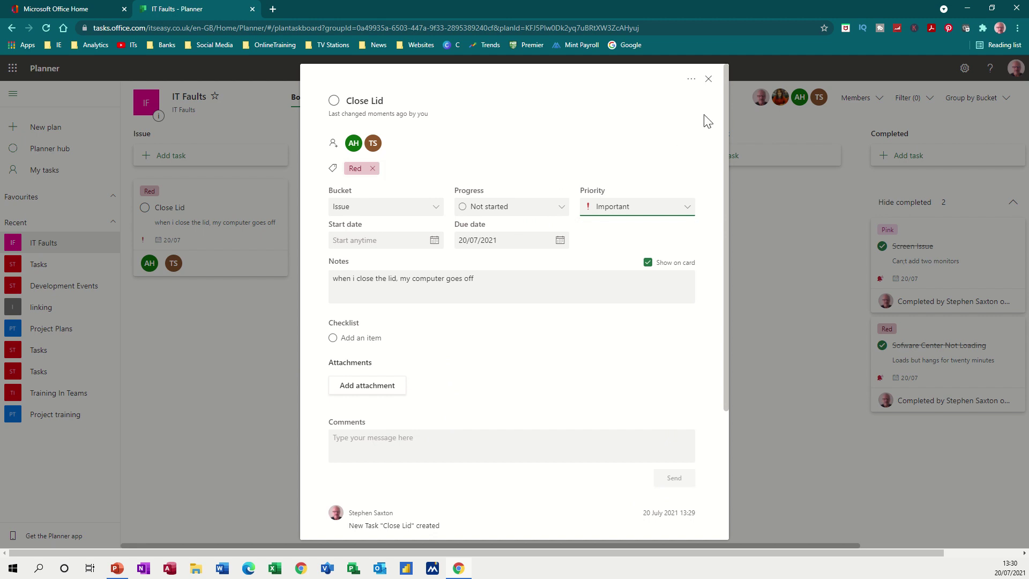
left_click(707, 79)
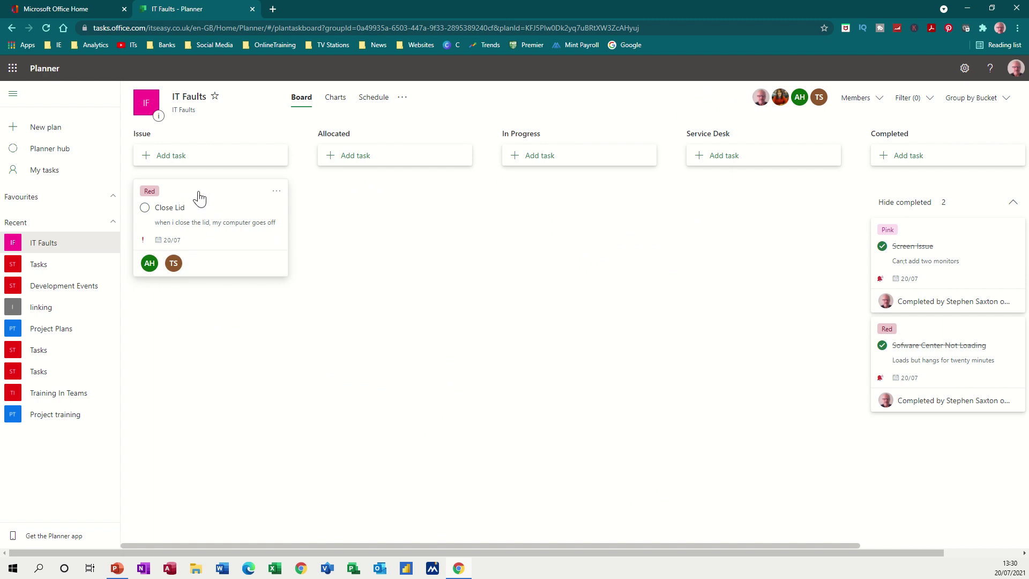
Move Close Lid into Allocated and set its progress to In progress
left_click_drag(205, 195, 368, 207)
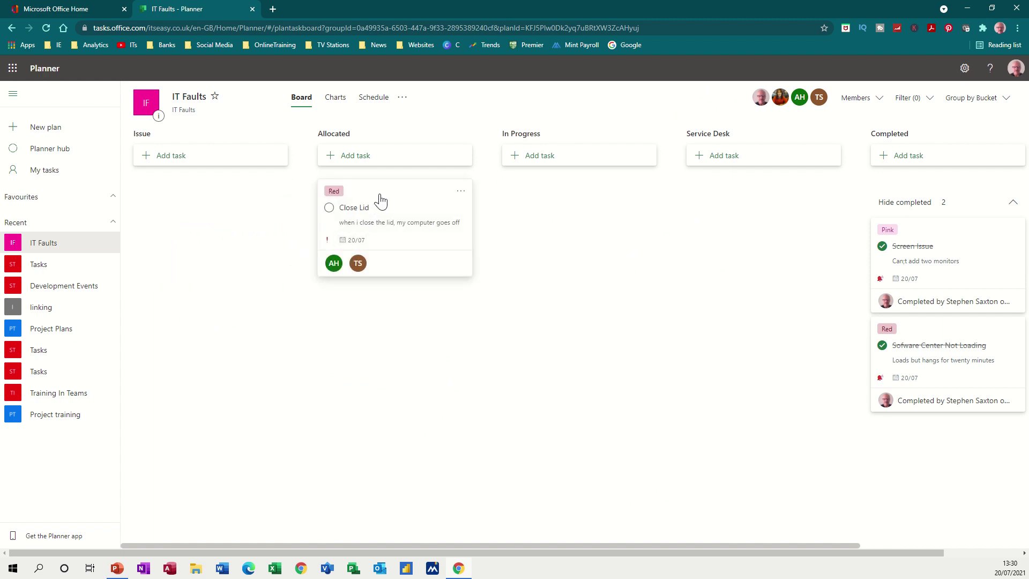
left_click(379, 209)
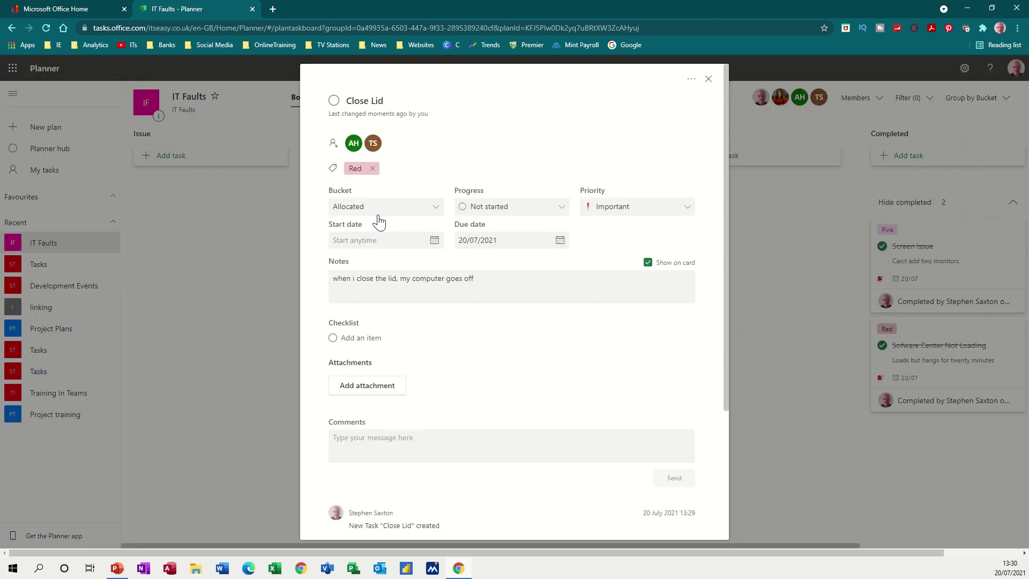
left_click(472, 208)
left_click(501, 245)
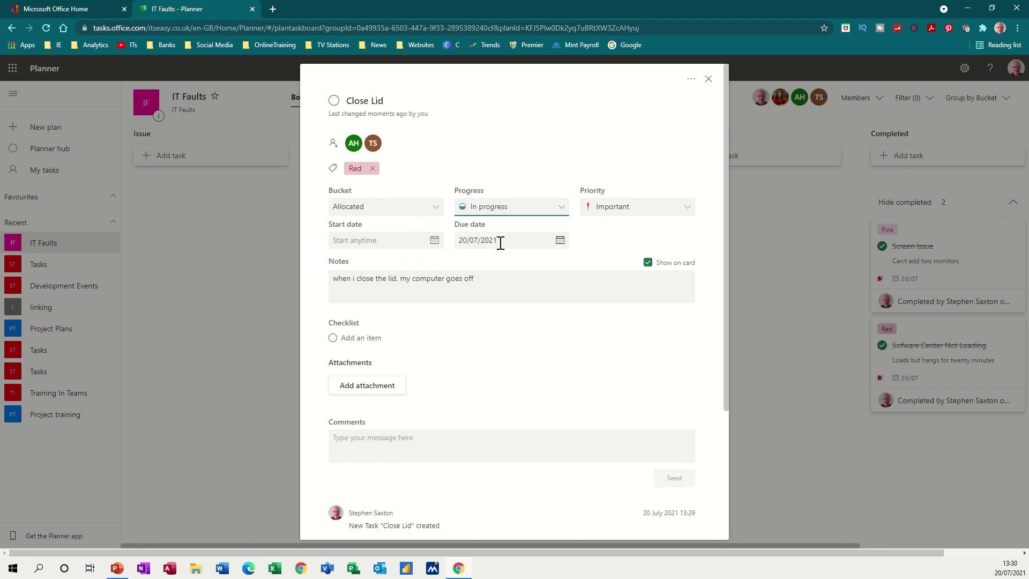
left_click(708, 80)
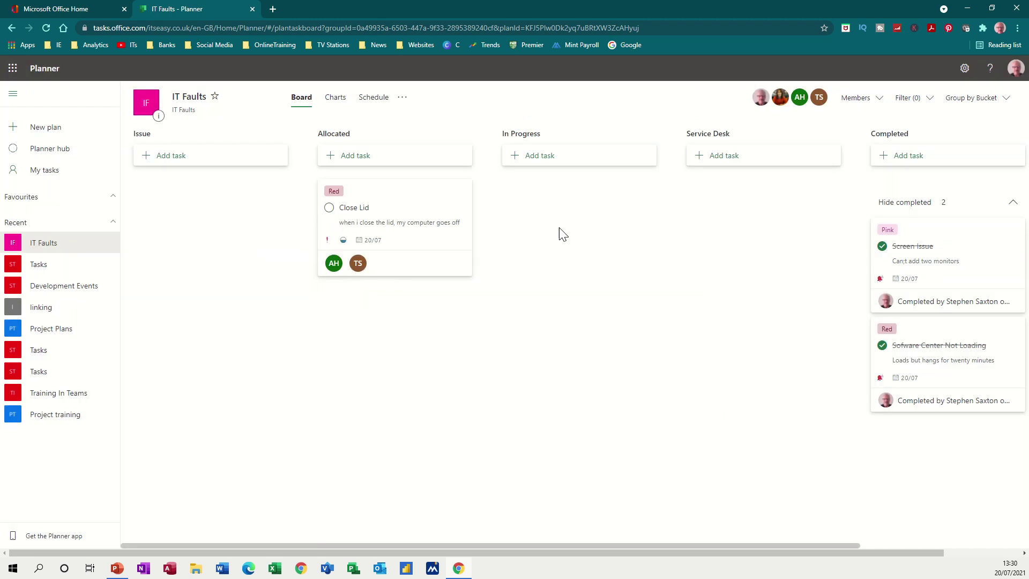
Move Close Lid on through the In Progress bucket into Service Desk
left_click_drag(401, 208, 569, 258)
left_click(579, 217)
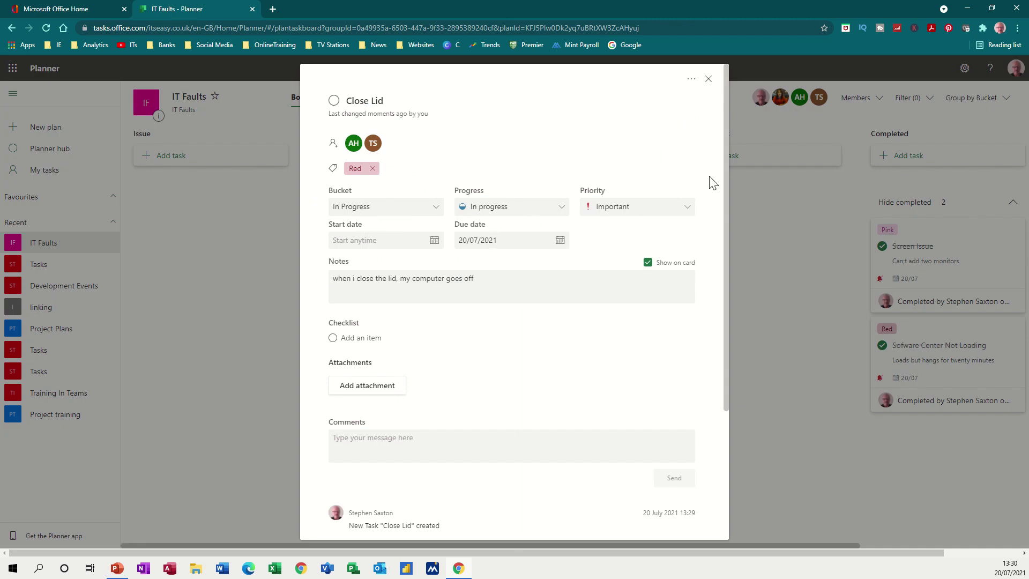
left_click(707, 79)
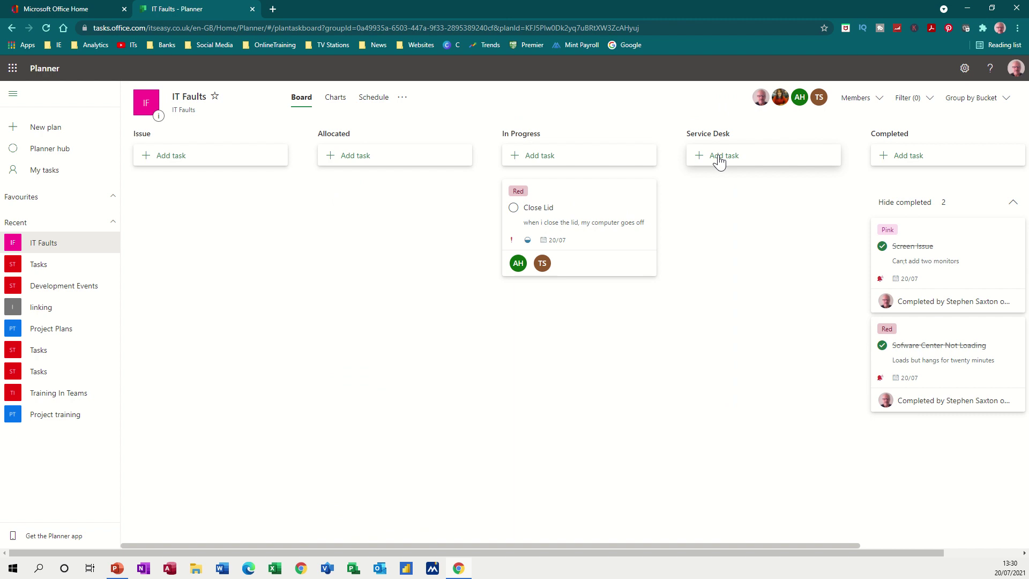
left_click_drag(582, 198, 767, 213)
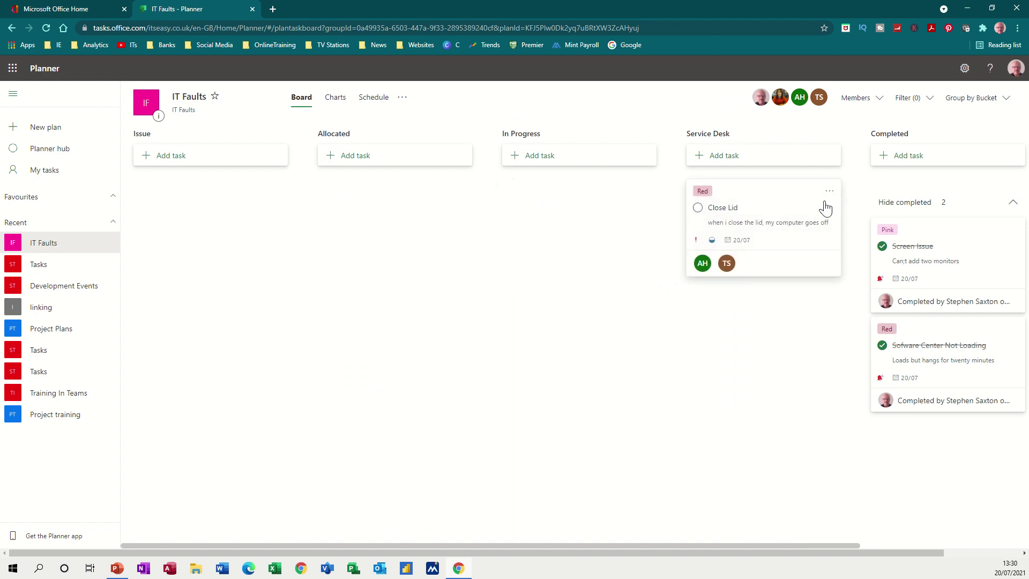
left_click(782, 214)
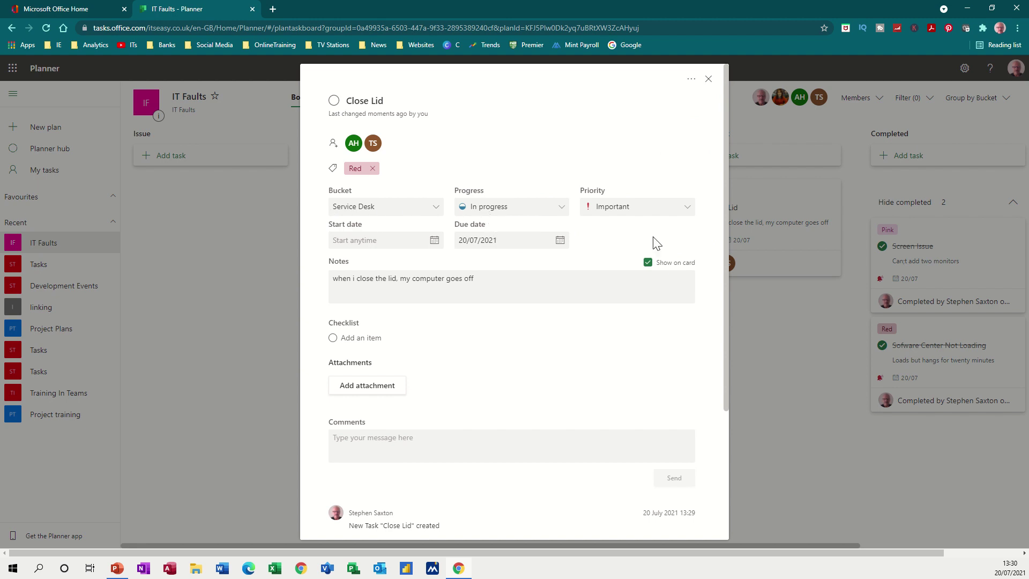
left_click(708, 79)
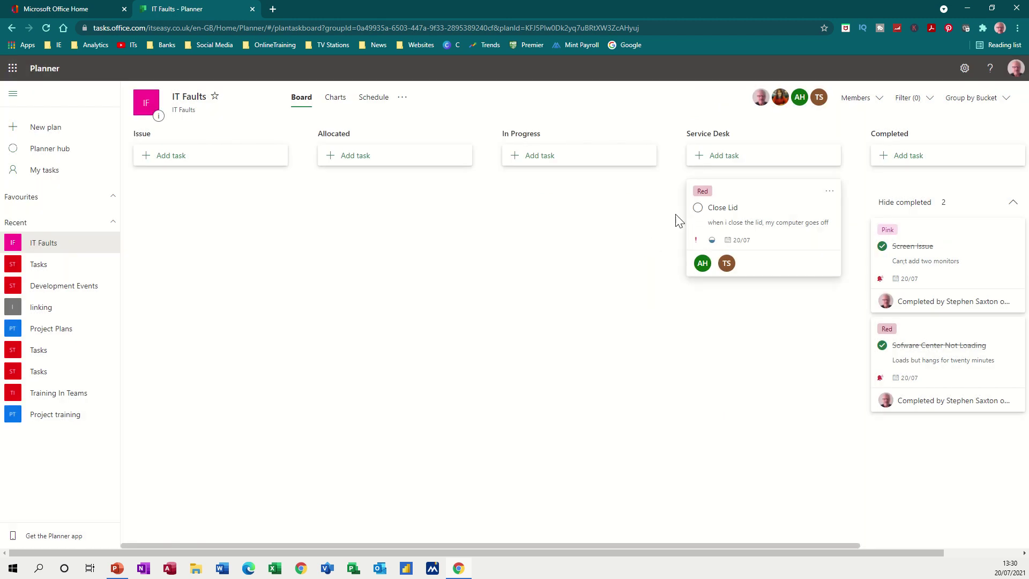
View the Charts page and scroll through the Status, Bucket, Priority and Members charts
left_click(334, 103)
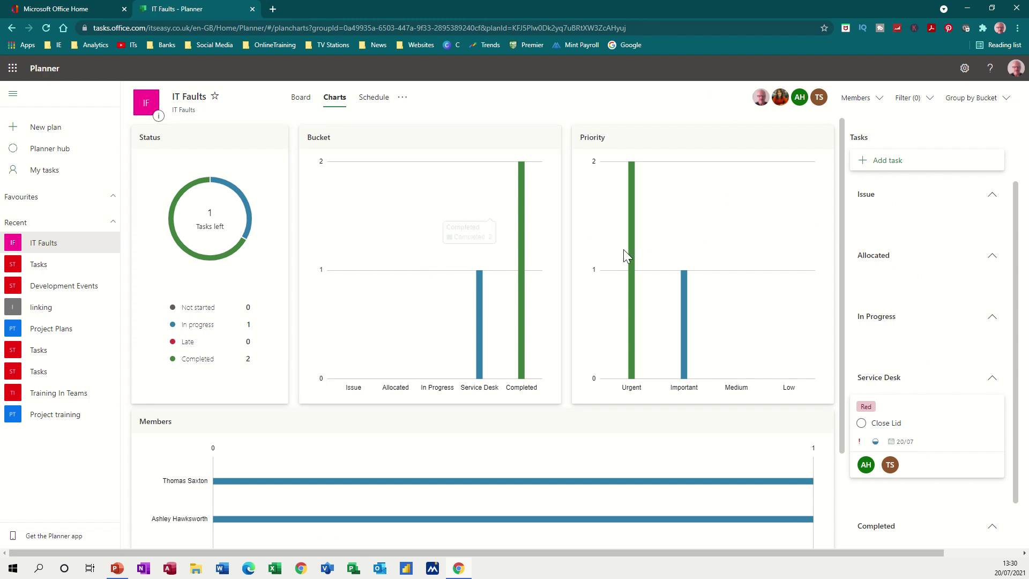
scroll(414, 330, "down", 1)
scroll(414, 329, "down", 3)
scroll(390, 294, "up", 1)
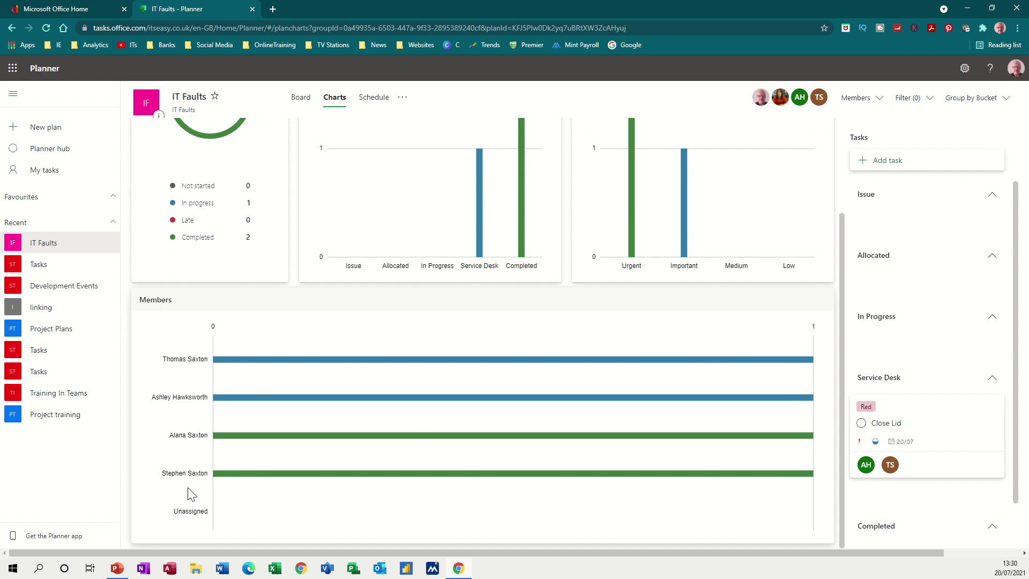
scroll(338, 457, "up", 3)
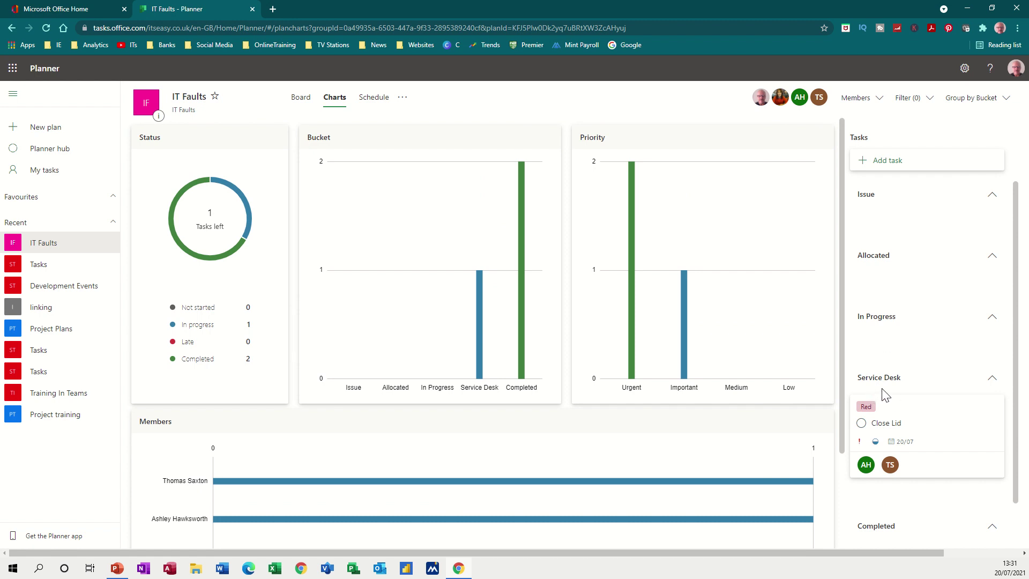
Open the July 2021 schedule, list all 20 July tasks and inspect Screen Issue's details
mouse_move(464, 279)
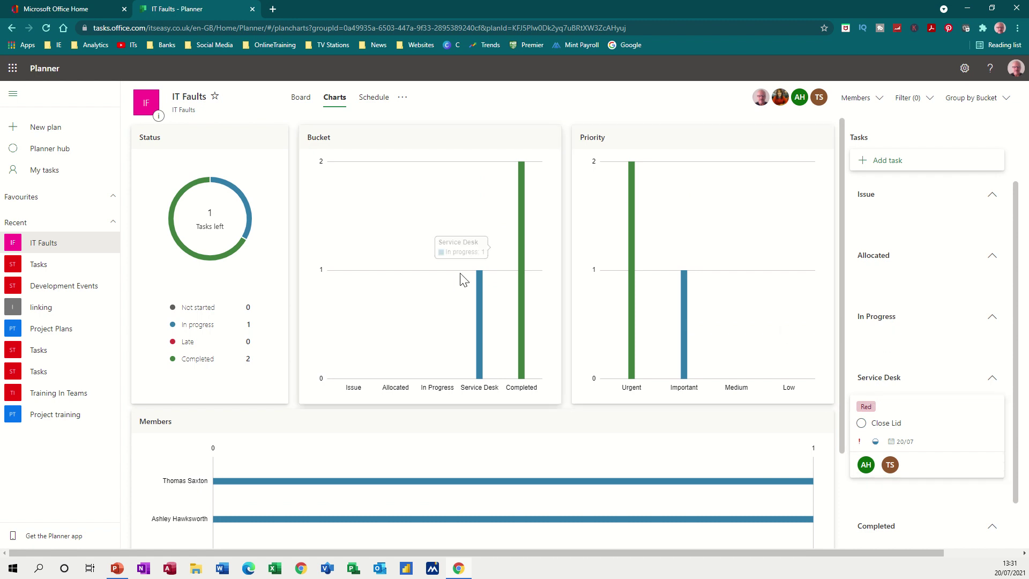
left_click(373, 98)
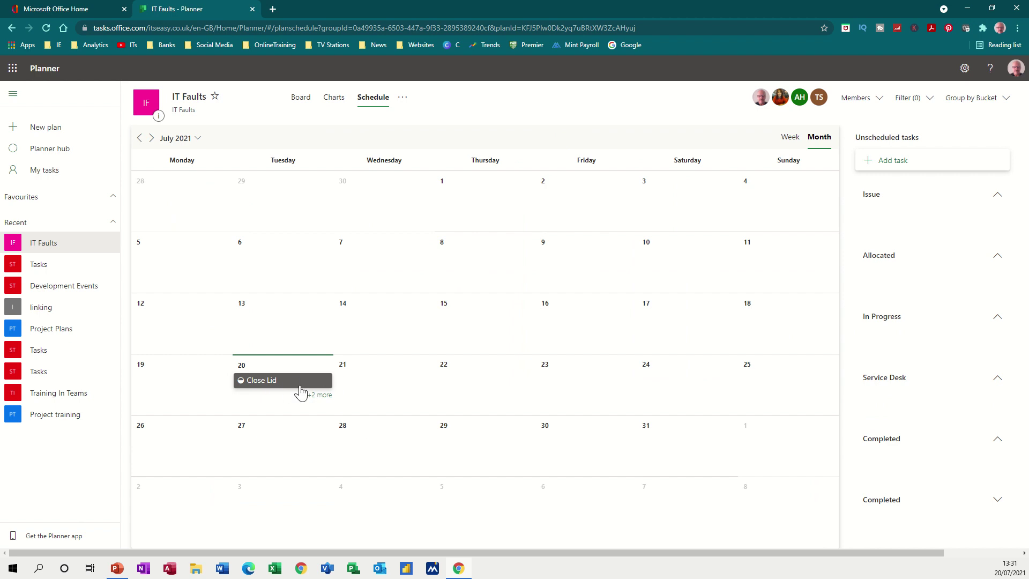
left_click(319, 396)
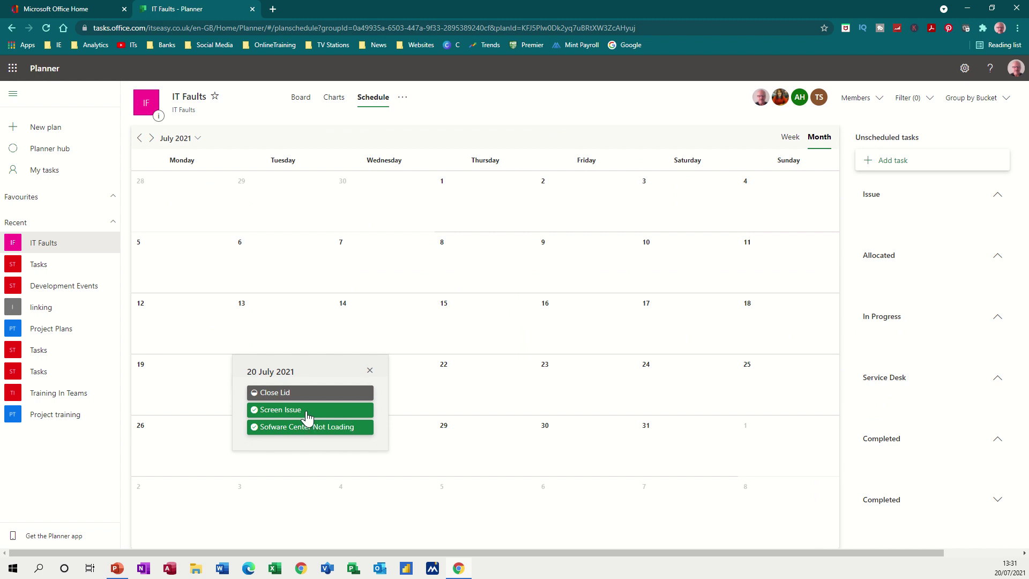
left_click(301, 412)
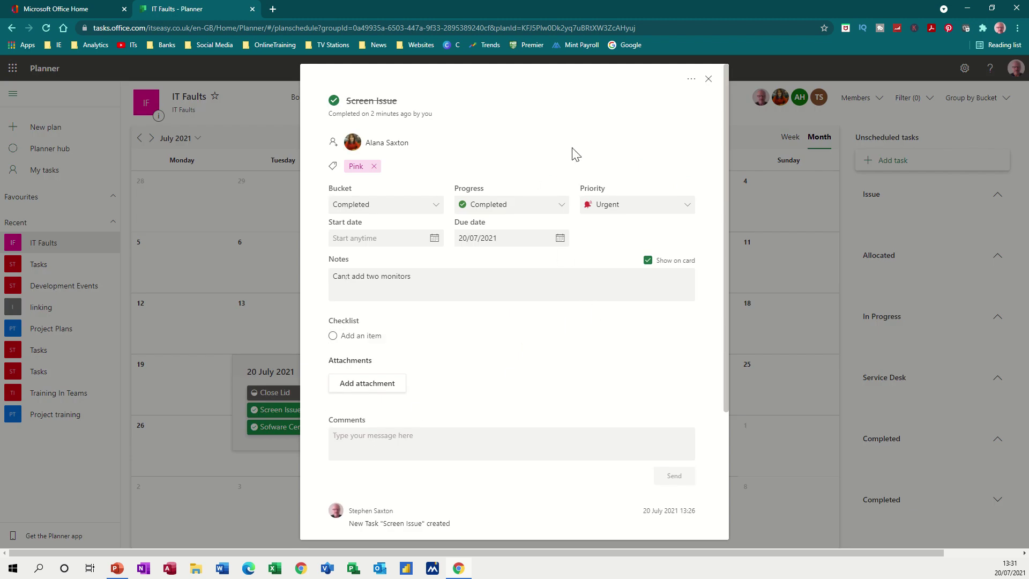
left_click(708, 80)
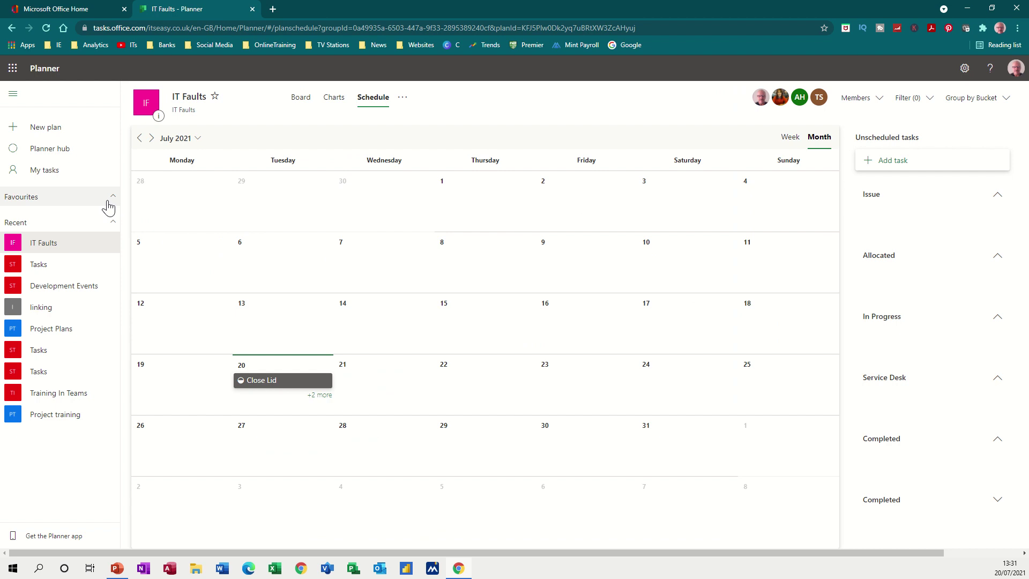
From the Planner hub, star the IT Faults plan so it stays in Favourites
left_click(64, 151)
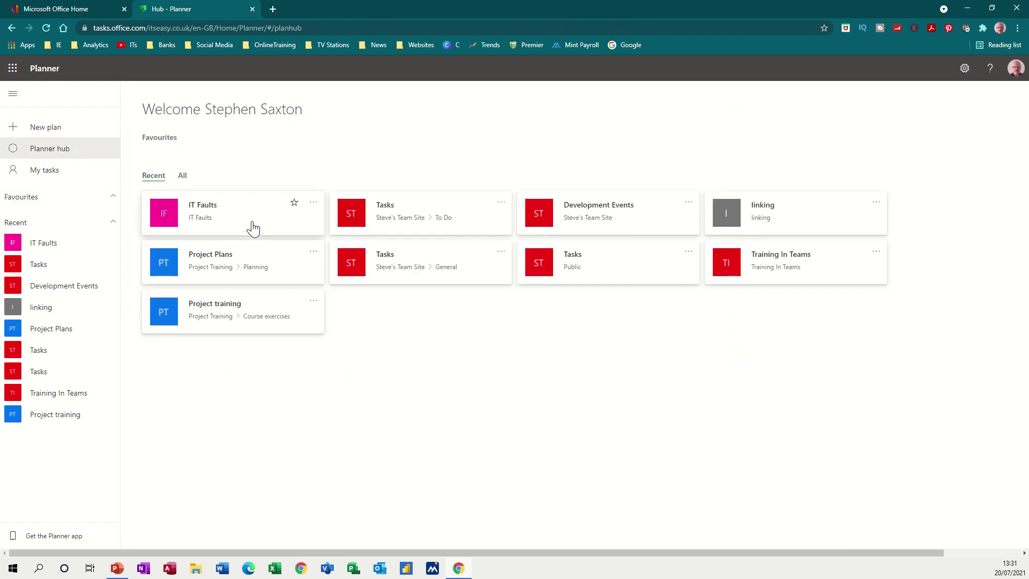
left_click(294, 204)
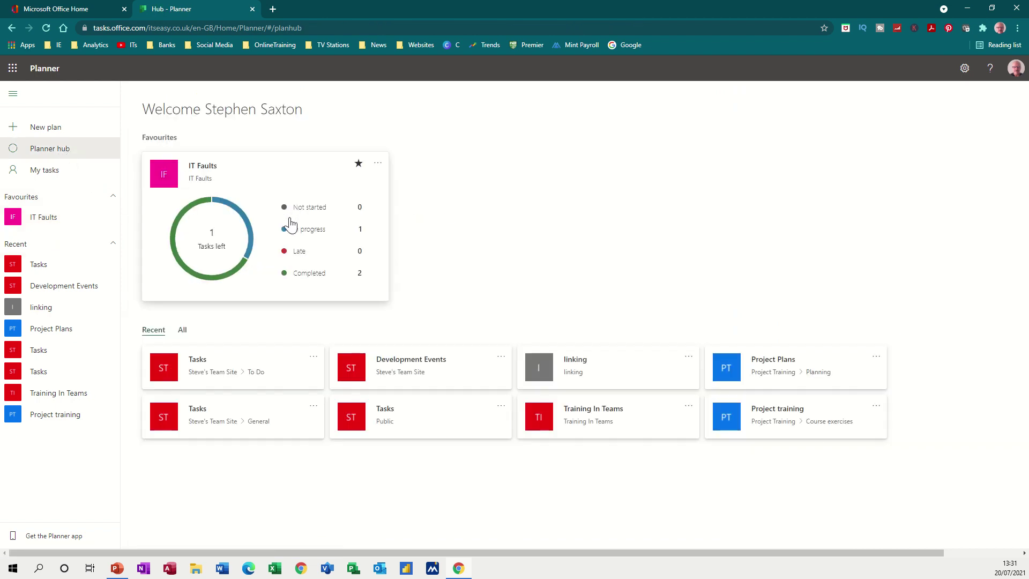
left_click(358, 166)
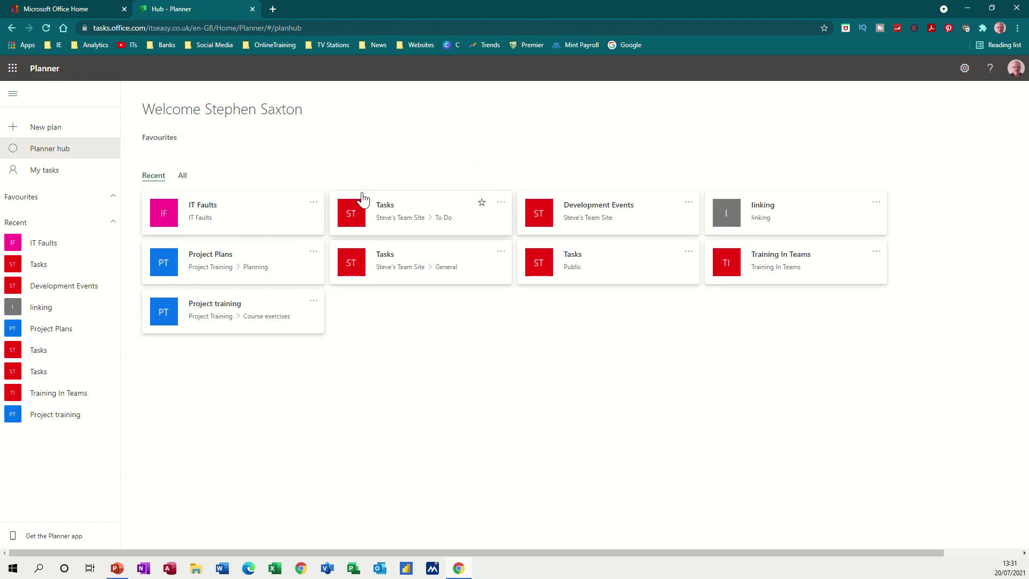
left_click(293, 206)
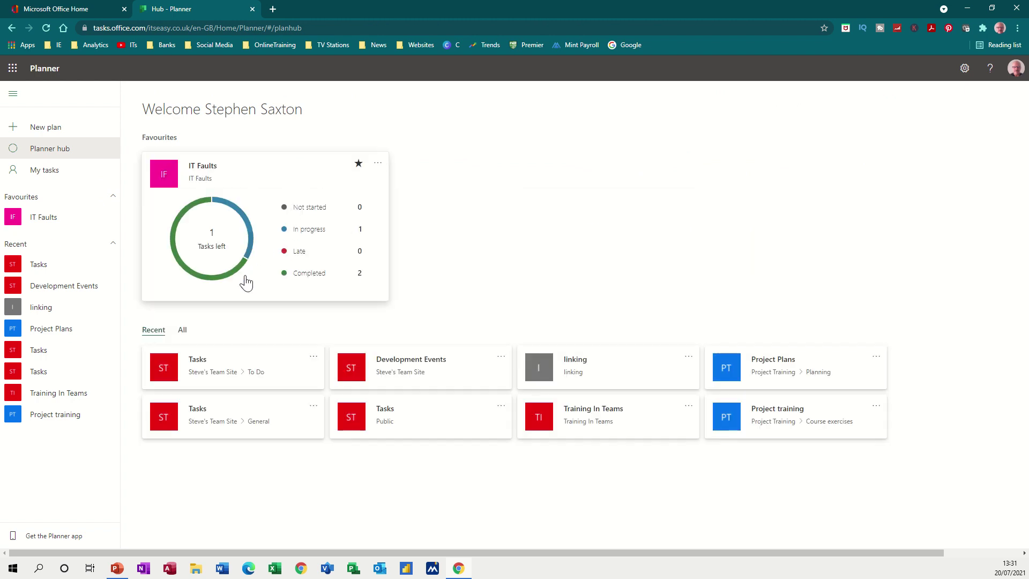